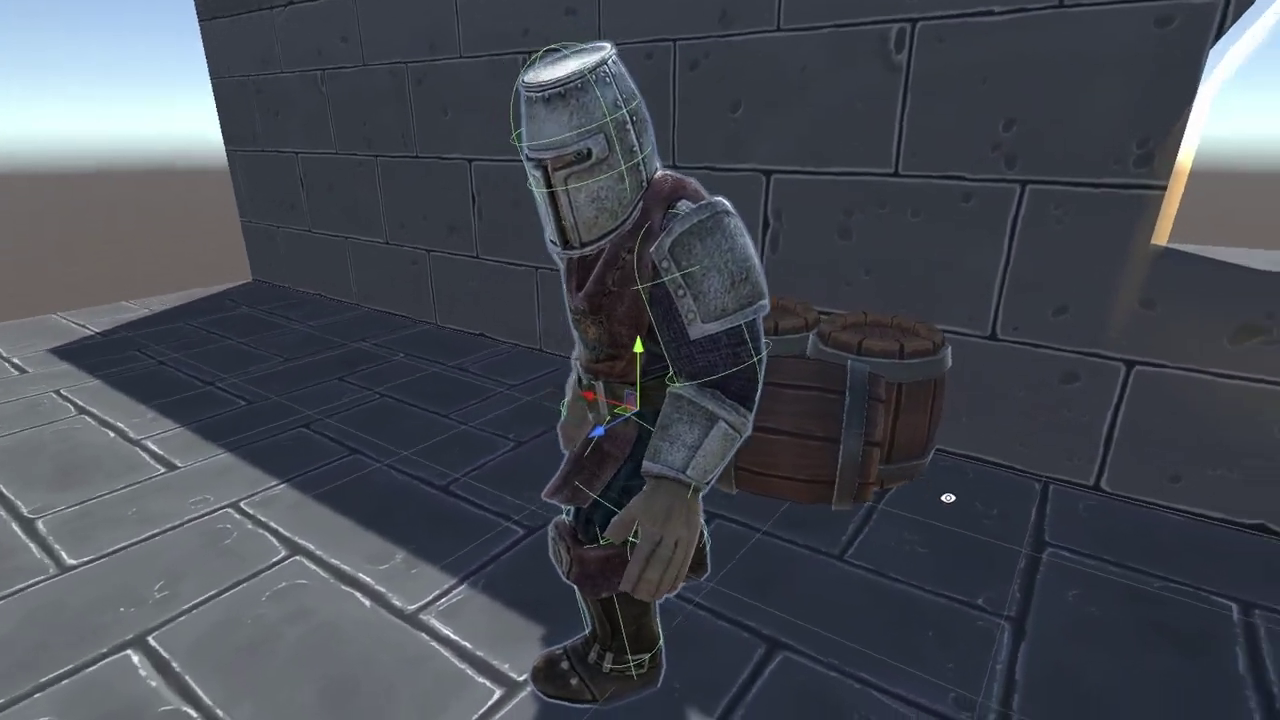
# Step: Resize barrel (1)'s Sphere Collider so it wraps closely around the barrel
pyautogui.scroll(3, 1157, 486)
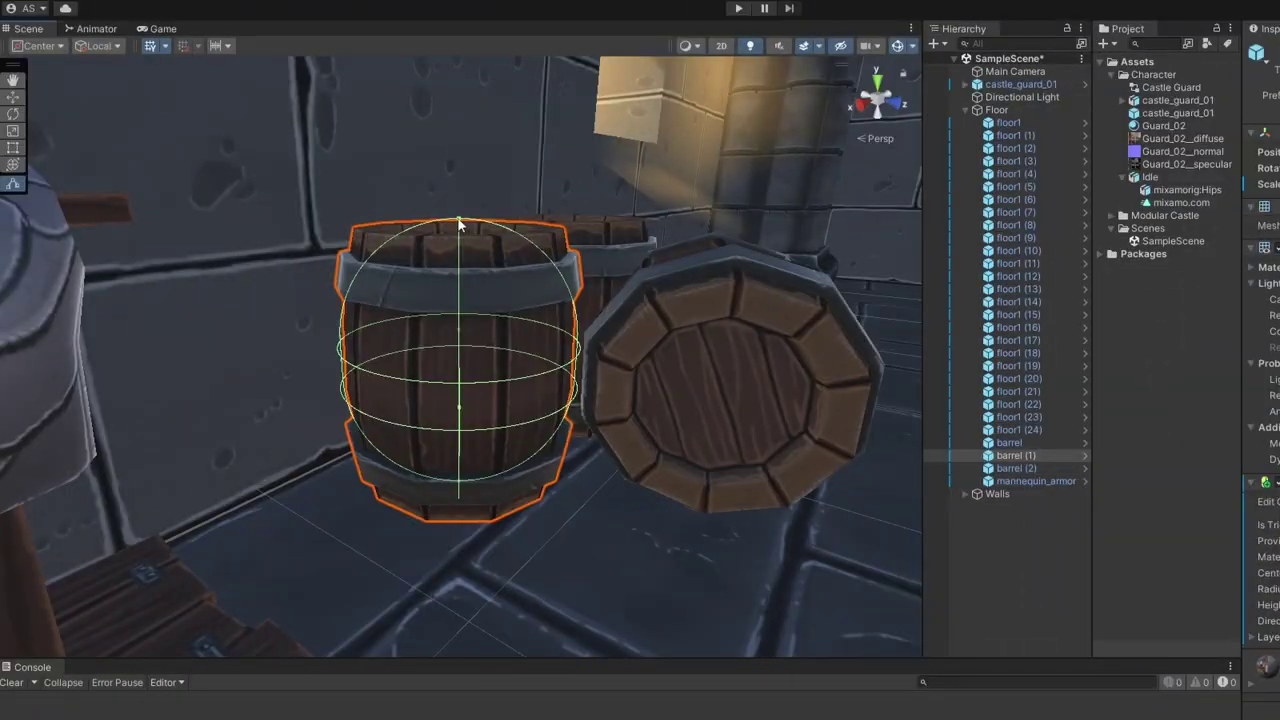
pyautogui.moveTo(461, 224); pyautogui.dragTo(459, 232)
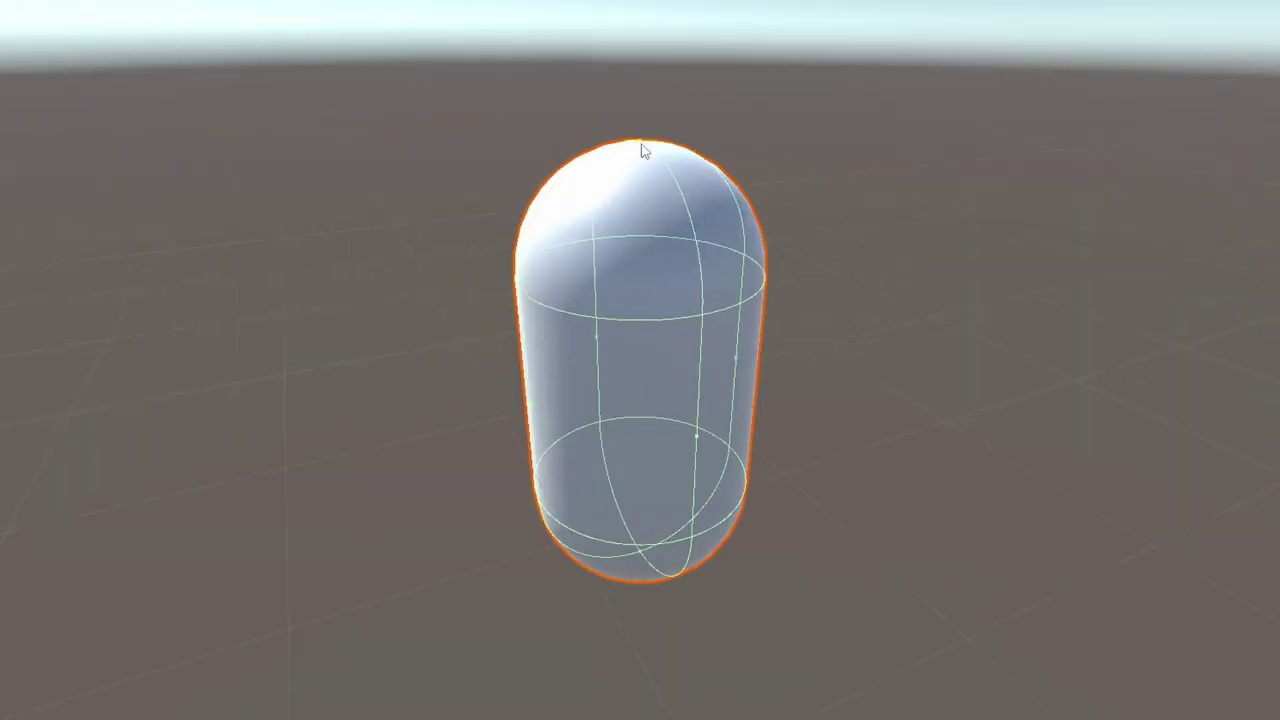
# Step: Stretch the capsule's Capsule Collider taller by pulling its top handle upward
pyautogui.moveTo(643, 149); pyautogui.dragTo(663, 229)
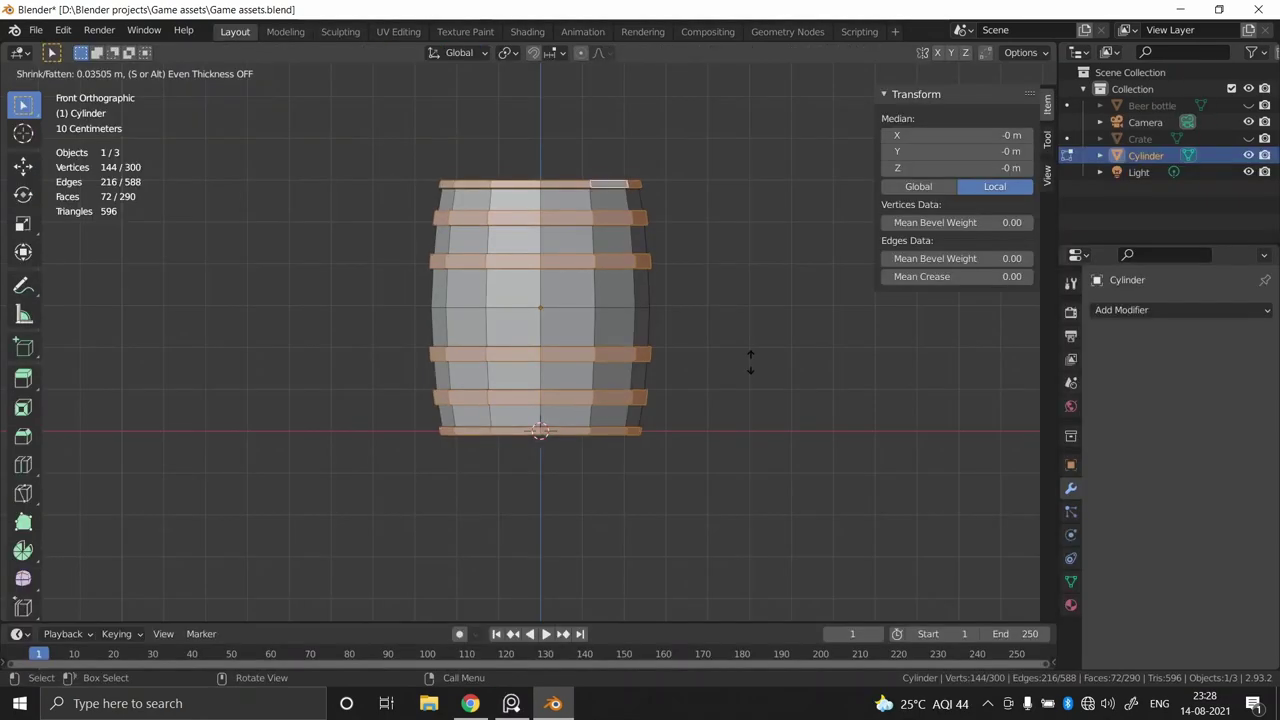
# Step: Orbit the Blender viewport to see the barrel in a perspective view
pyautogui.moveTo(748, 360); pyautogui.dragTo(698, 397, button='middle')
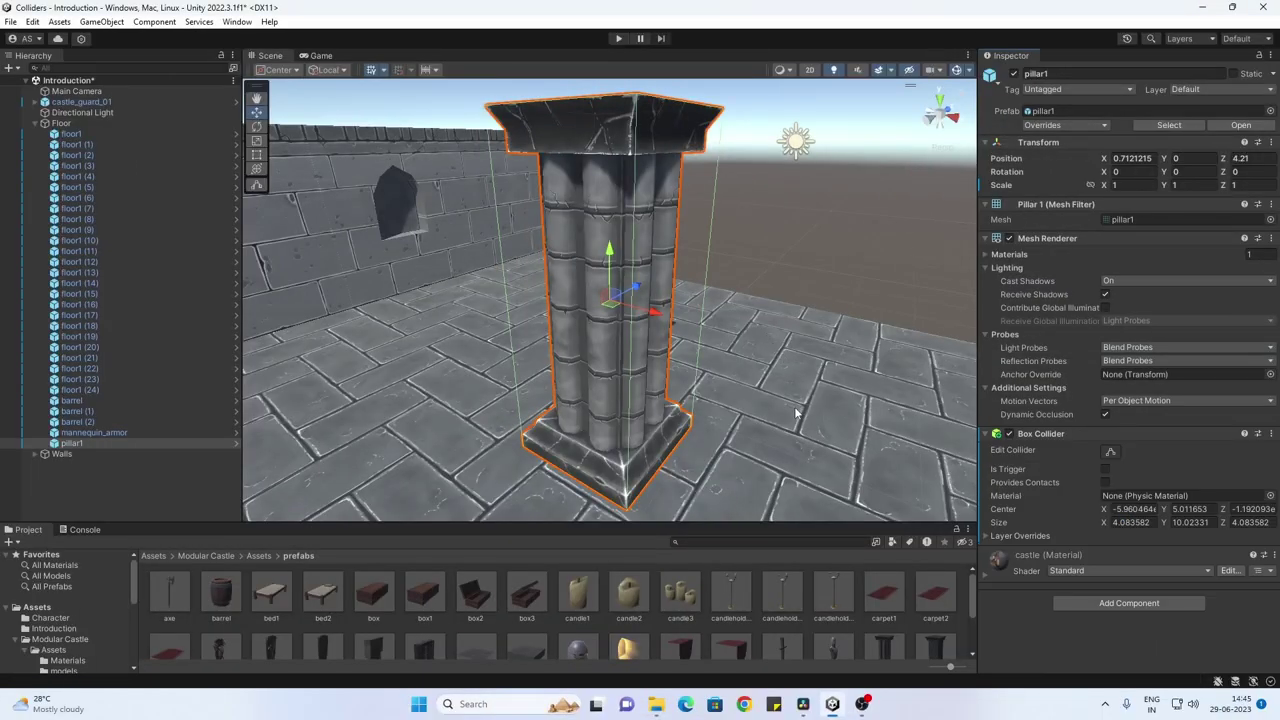
# Step: Pull new vertices up on Layer 11's Polygon Collider 2D, forming a flat-topped bump
pyautogui.keyDown('alt'); pyautogui.moveTo(797, 413); pyautogui.dragTo(853, 426); pyautogui.keyUp('alt')
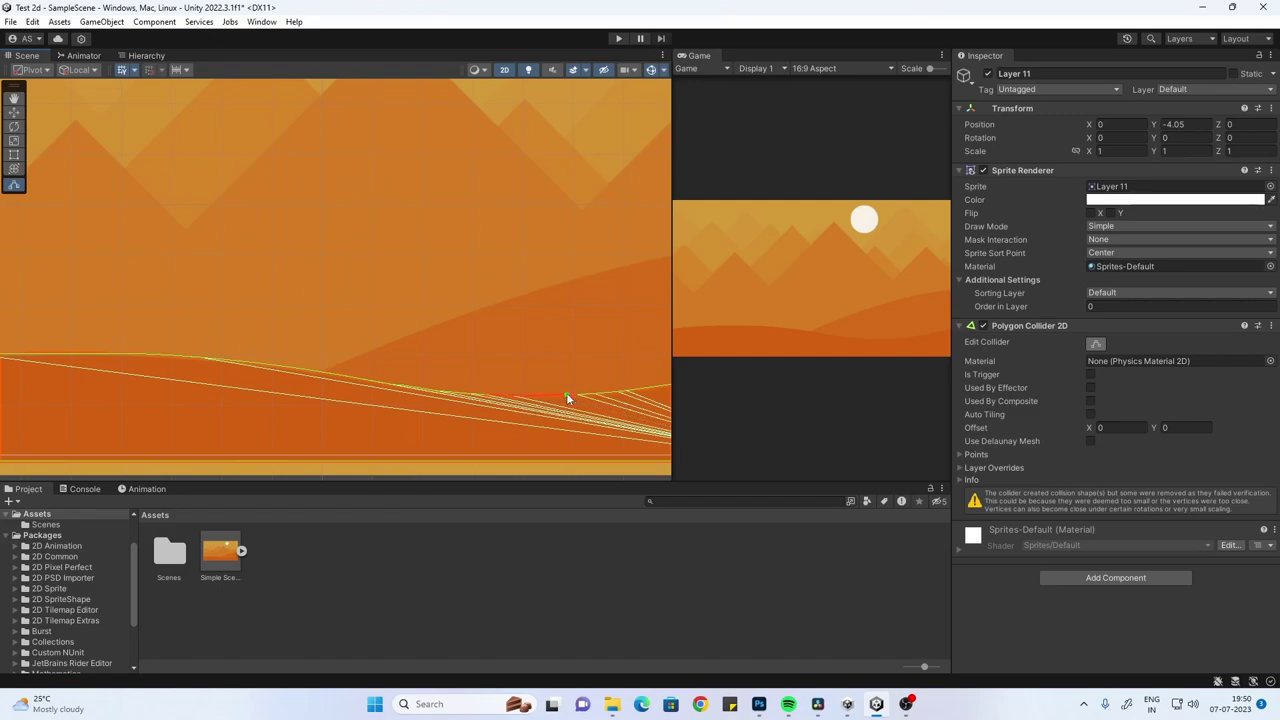
pyautogui.moveTo(443, 391); pyautogui.dragTo(450, 354)
pyautogui.moveTo(477, 397); pyautogui.dragTo(508, 366)
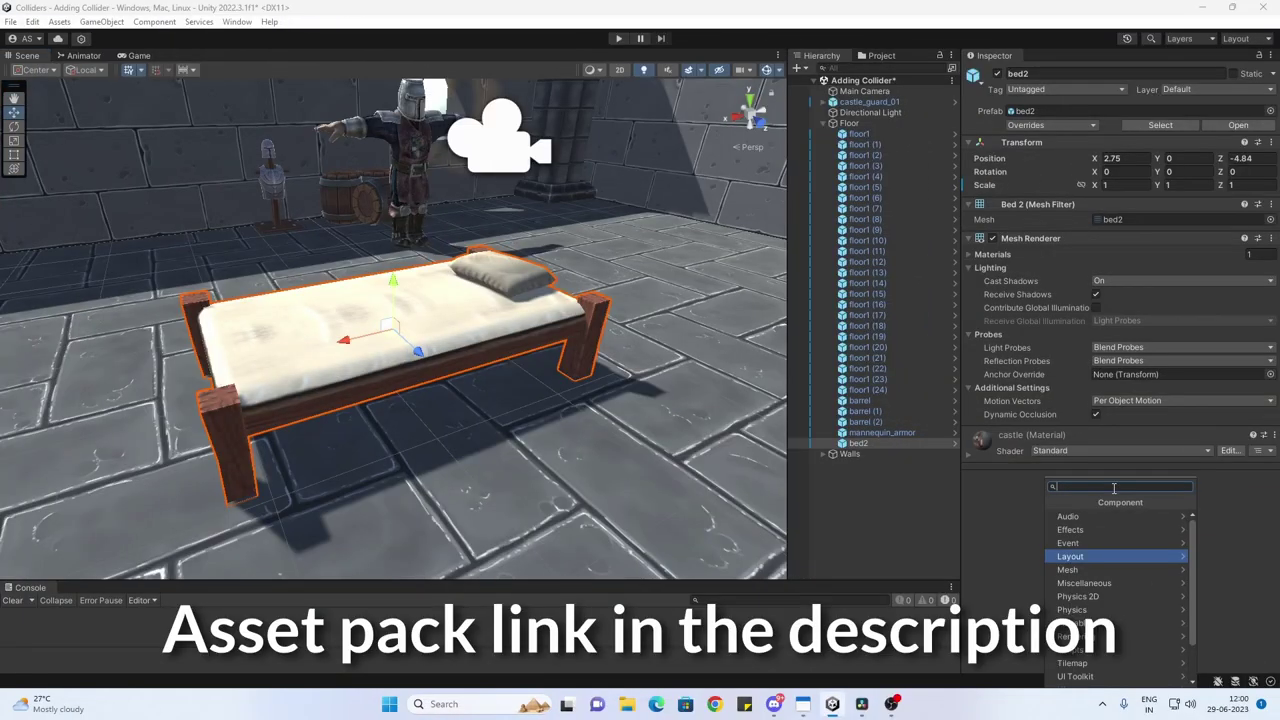
# Step: Add a Box Collider to bed2, narrow Size X to 8.34, and raise its top over the pillow
pyautogui.write('b')
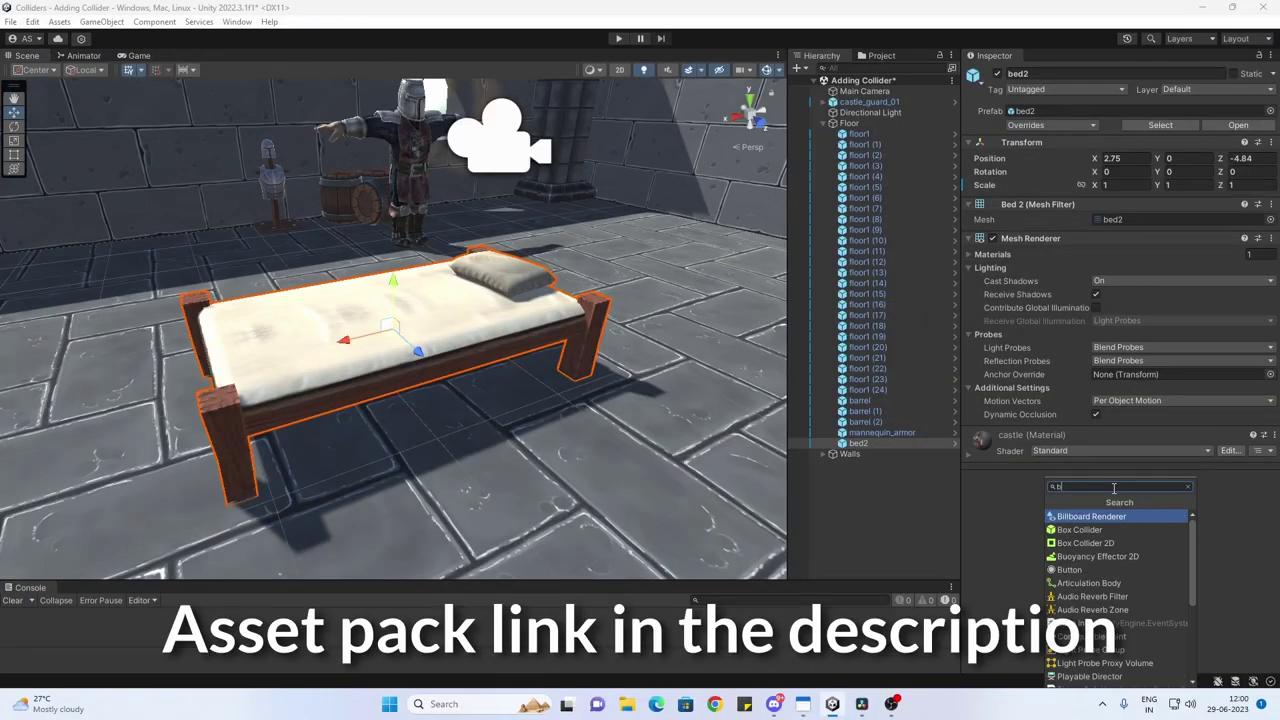
pyautogui.write('ox')
pyautogui.press('Return')
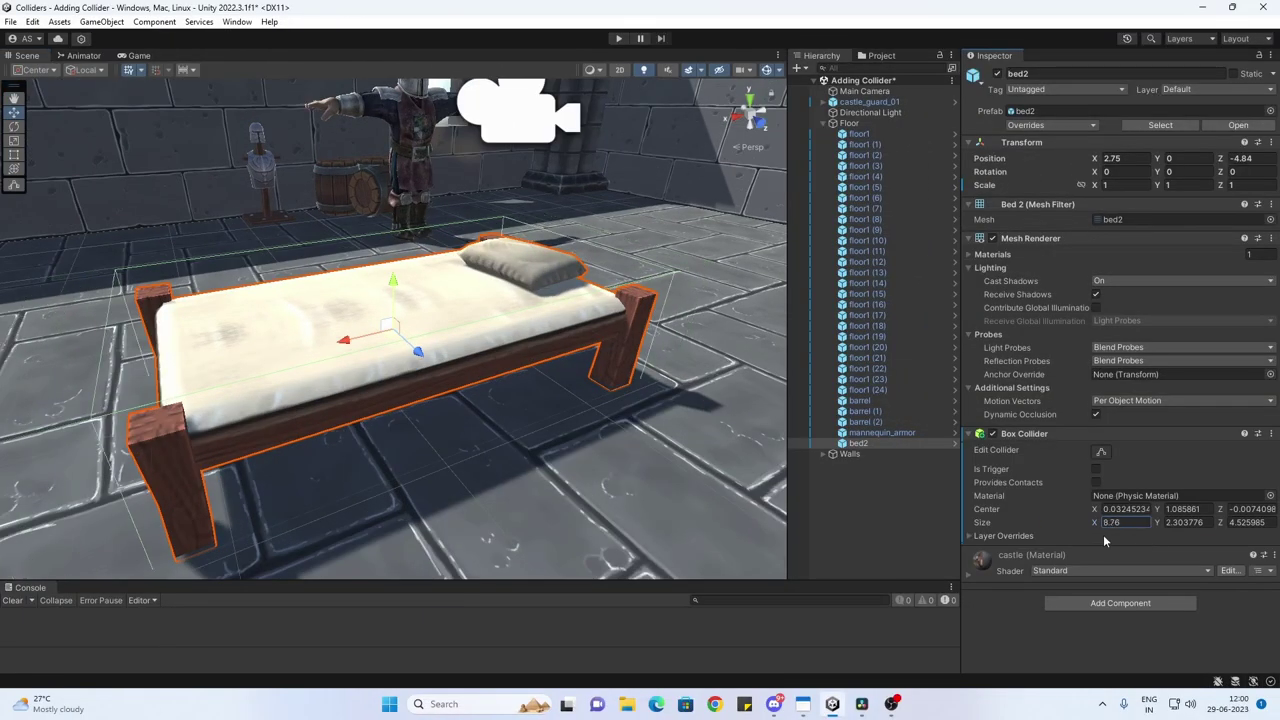
pyautogui.moveTo(1104, 538); pyautogui.dragTo(1098, 538)
pyautogui.click(1101, 452)
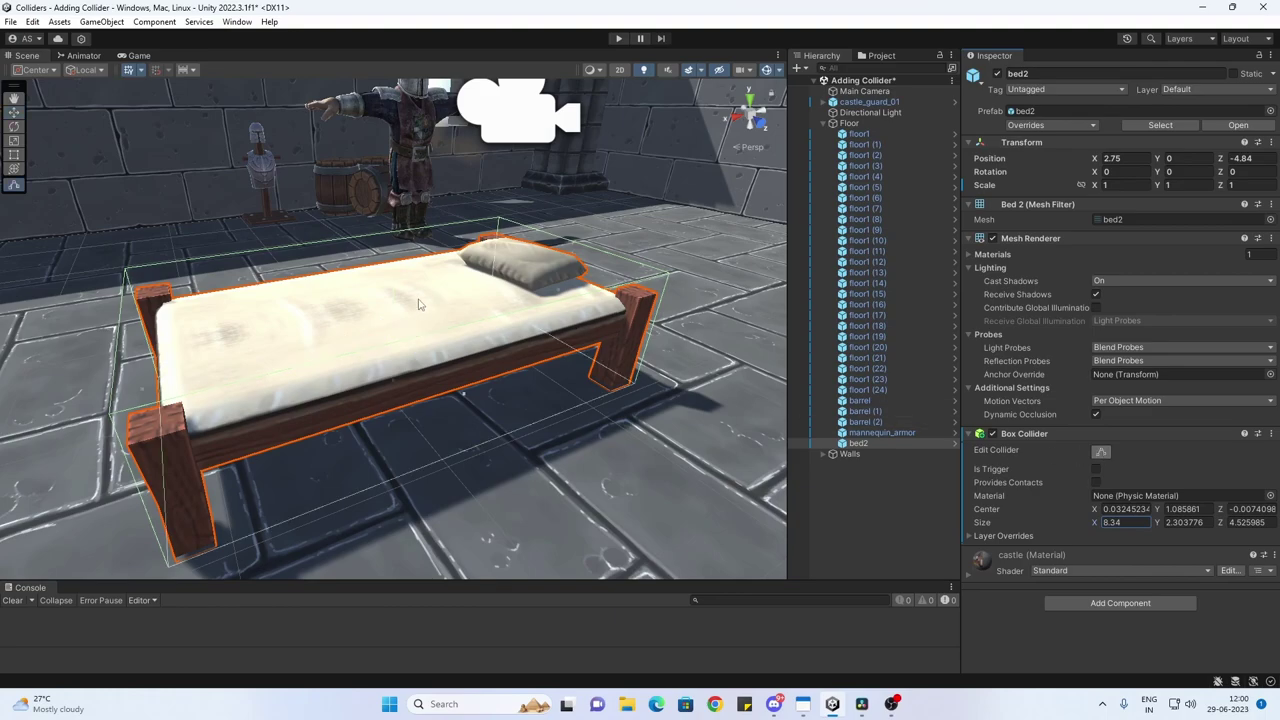
pyautogui.moveTo(398, 282)
pyautogui.mouseDown()
pyautogui.moveTo(388, 188)
pyautogui.moveTo(402, 285)
pyautogui.moveTo(554, 300)
pyautogui.moveTo(406, 292)
pyautogui.mouseUp()
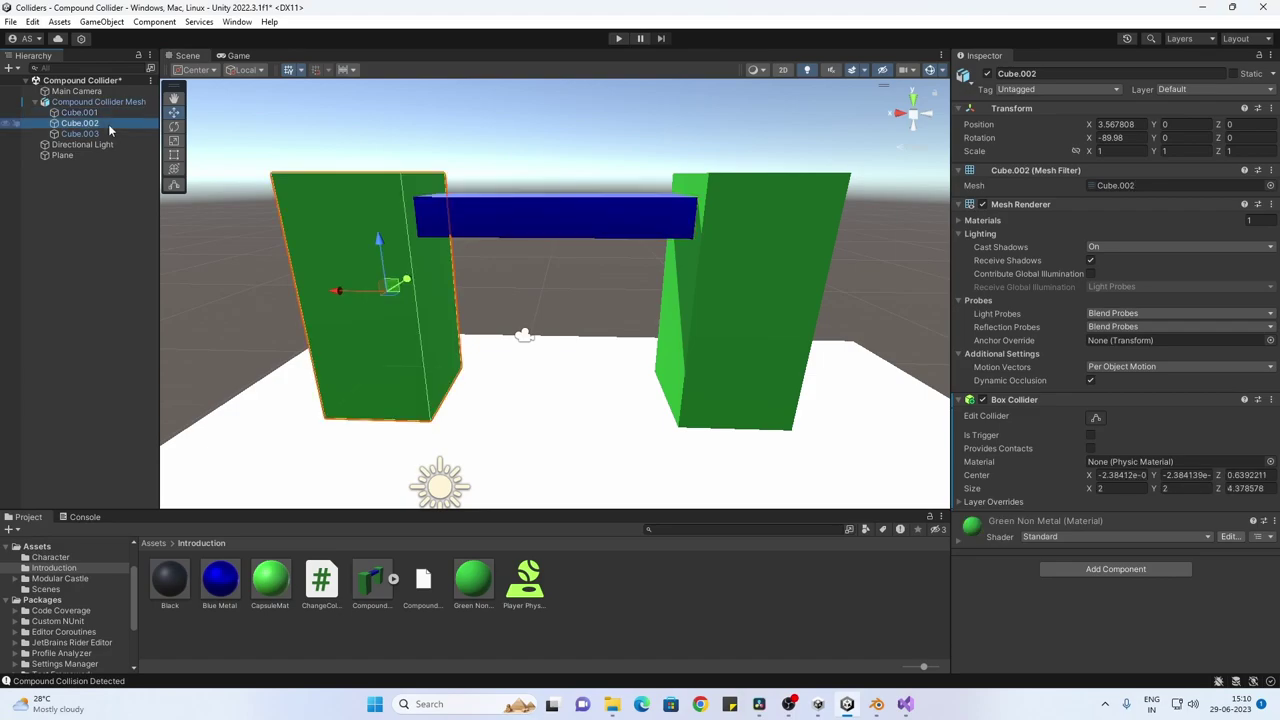
# Step: Inspect Cube.003's box collider, then the Compound Collider Mesh parent's Rigidbody and script
pyautogui.click(120, 135)
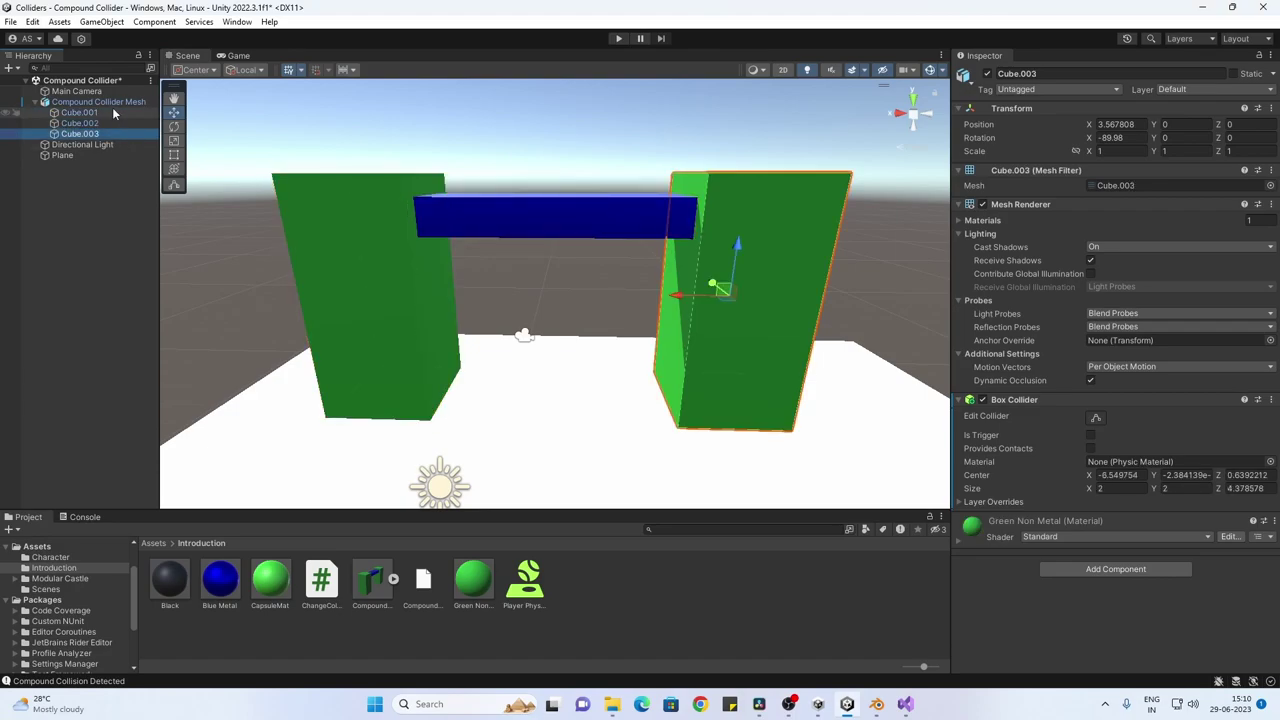
pyautogui.click(110, 102)
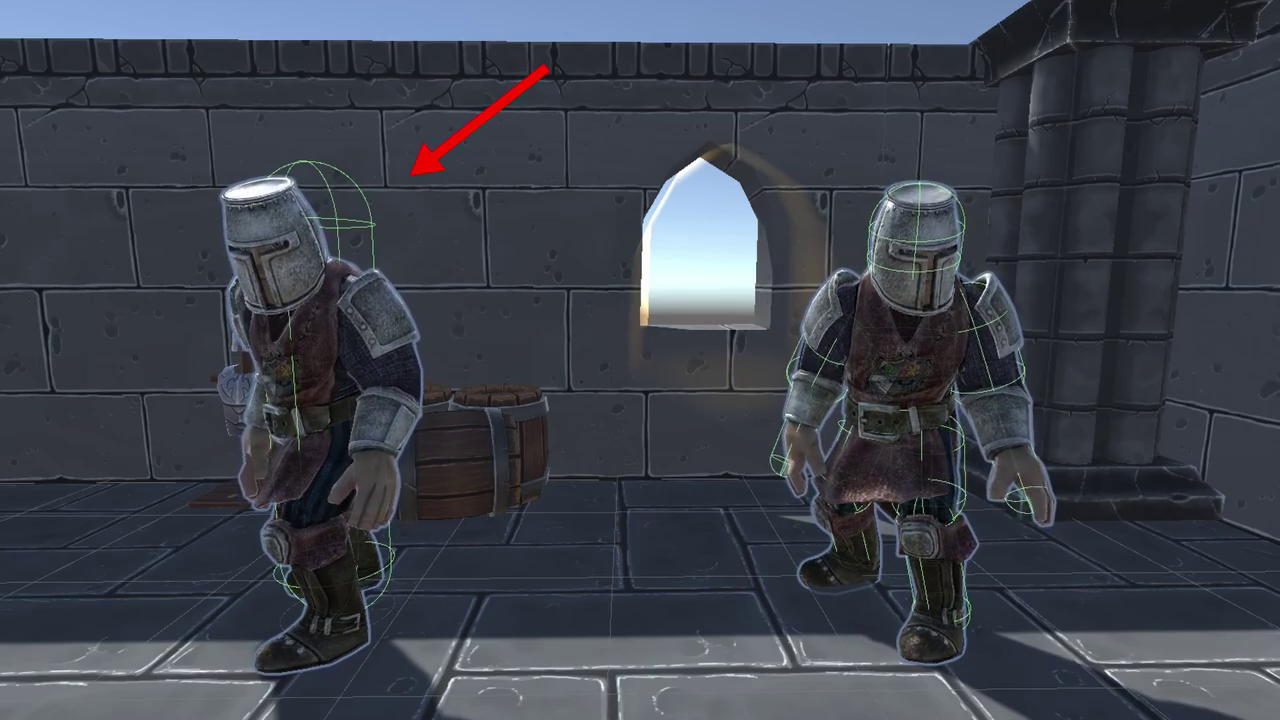
pyautogui.moveTo(537, 223); pyautogui.dragTo(1111, 337, button='right')
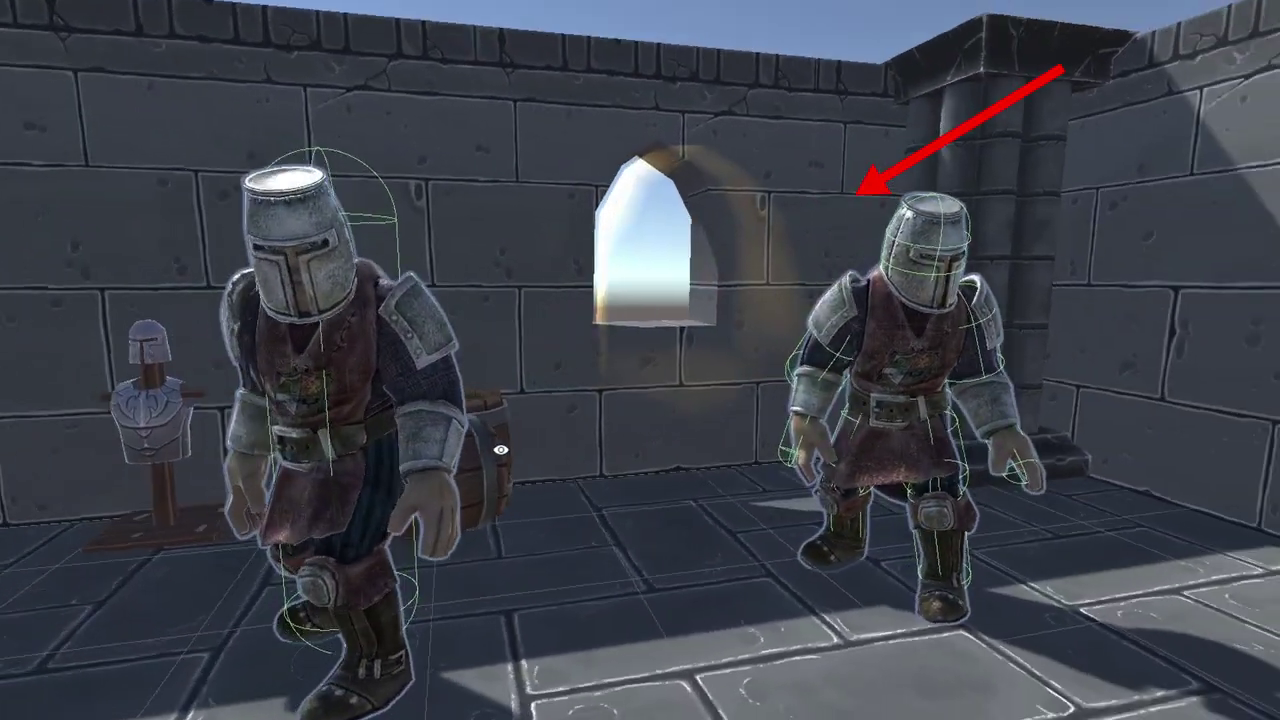
pyautogui.scroll(4, 903, 349)
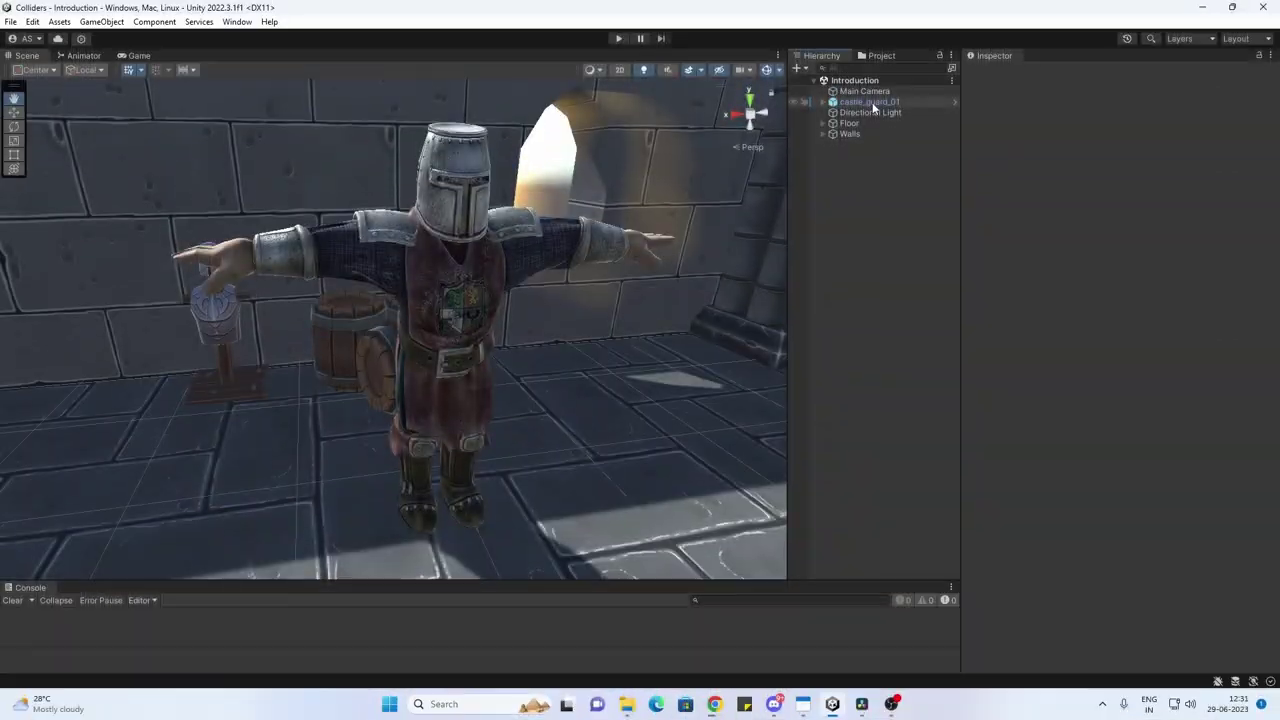
# Step: Expand castle_guard_01 and check the Hips, LeftLeg, RightUpLeg and RightLeg bone colliders
pyautogui.click(866, 102)
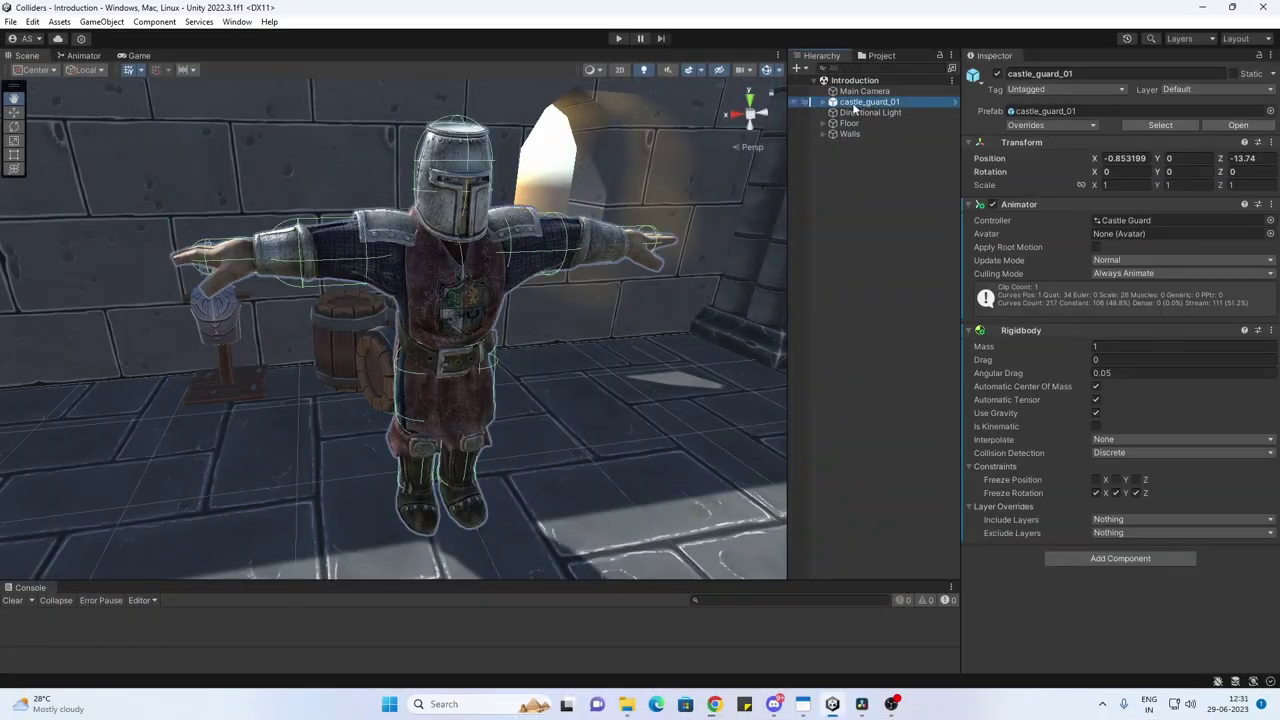
pyautogui.click(822, 102)
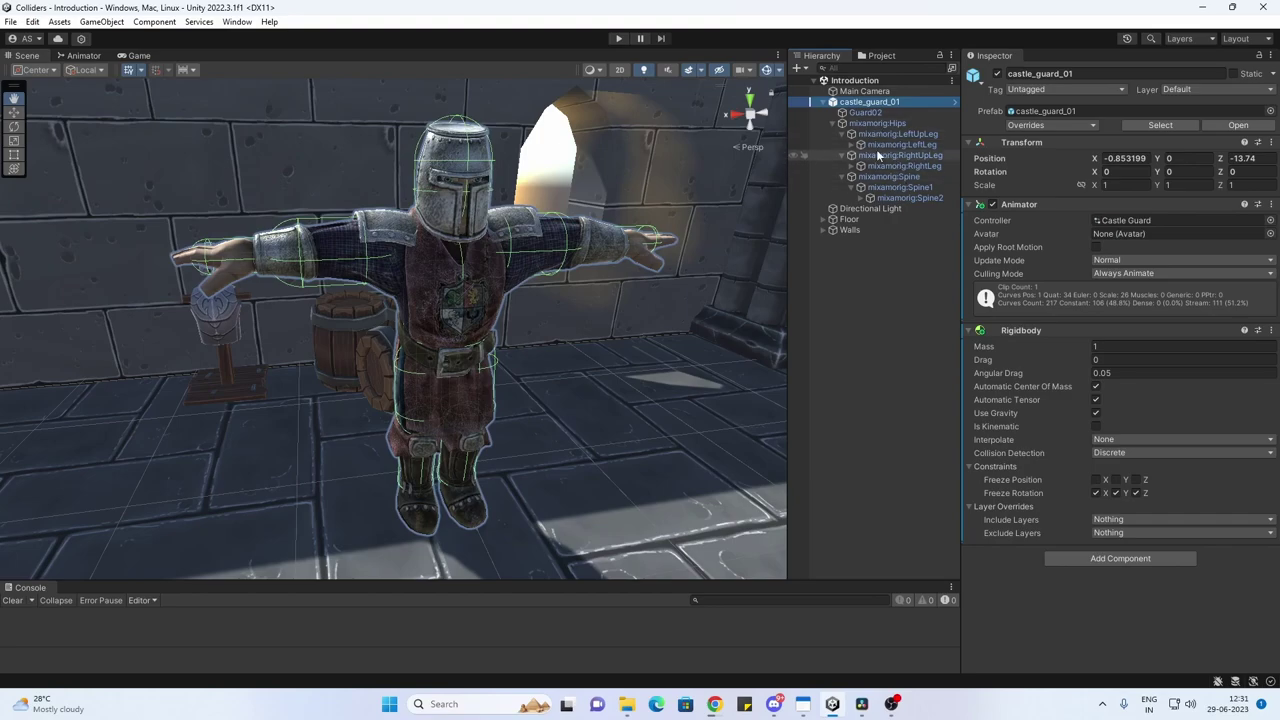
pyautogui.click(885, 122)
pyautogui.click(897, 143)
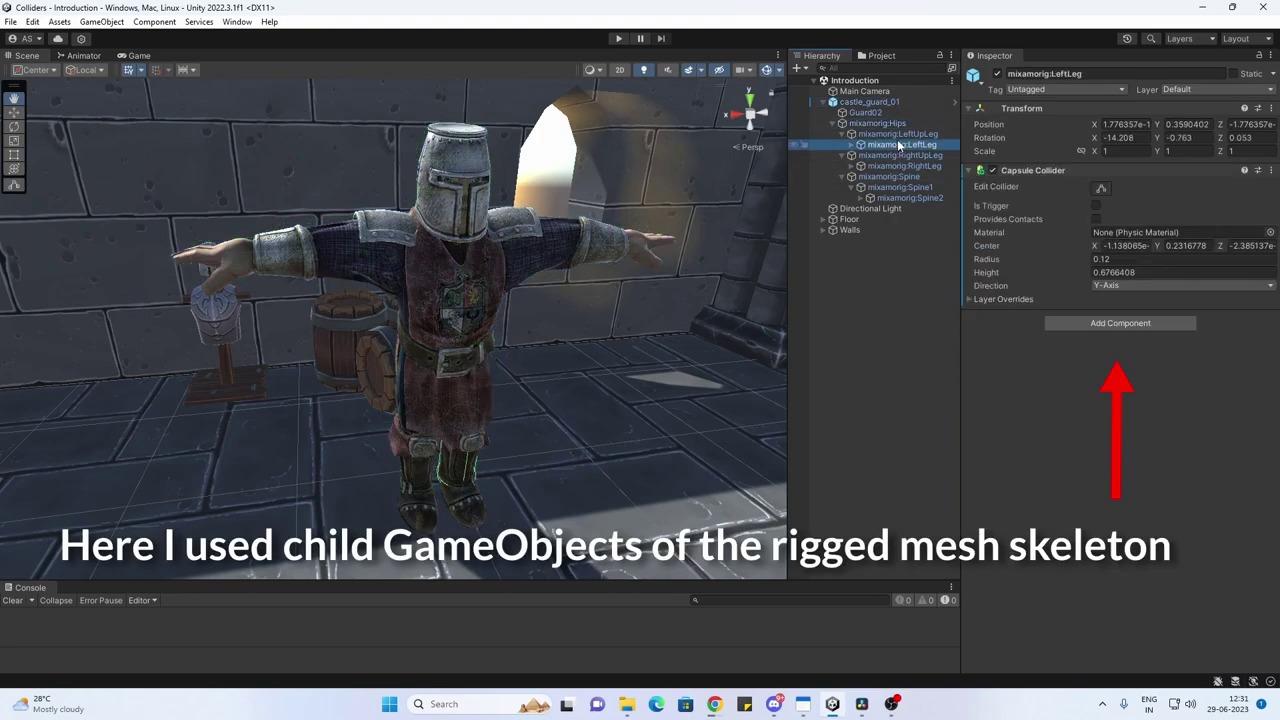
pyautogui.click(904, 157)
pyautogui.click(906, 166)
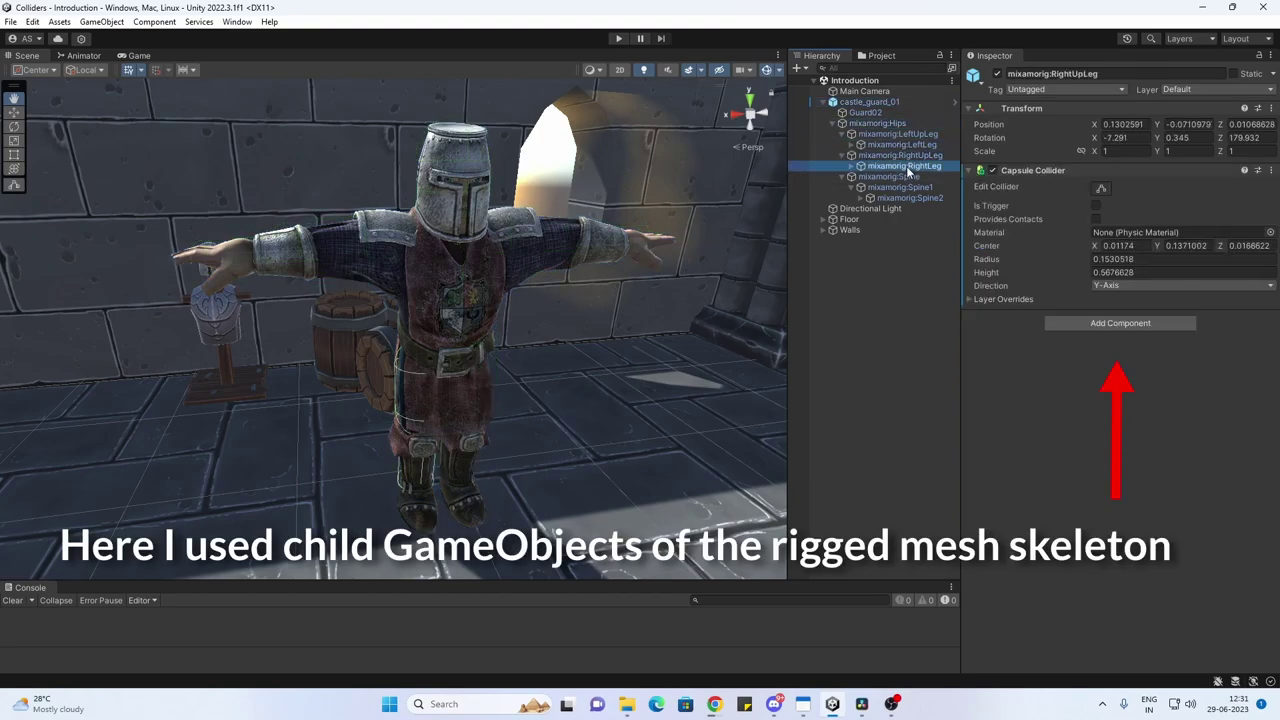
pyautogui.click(869, 102)
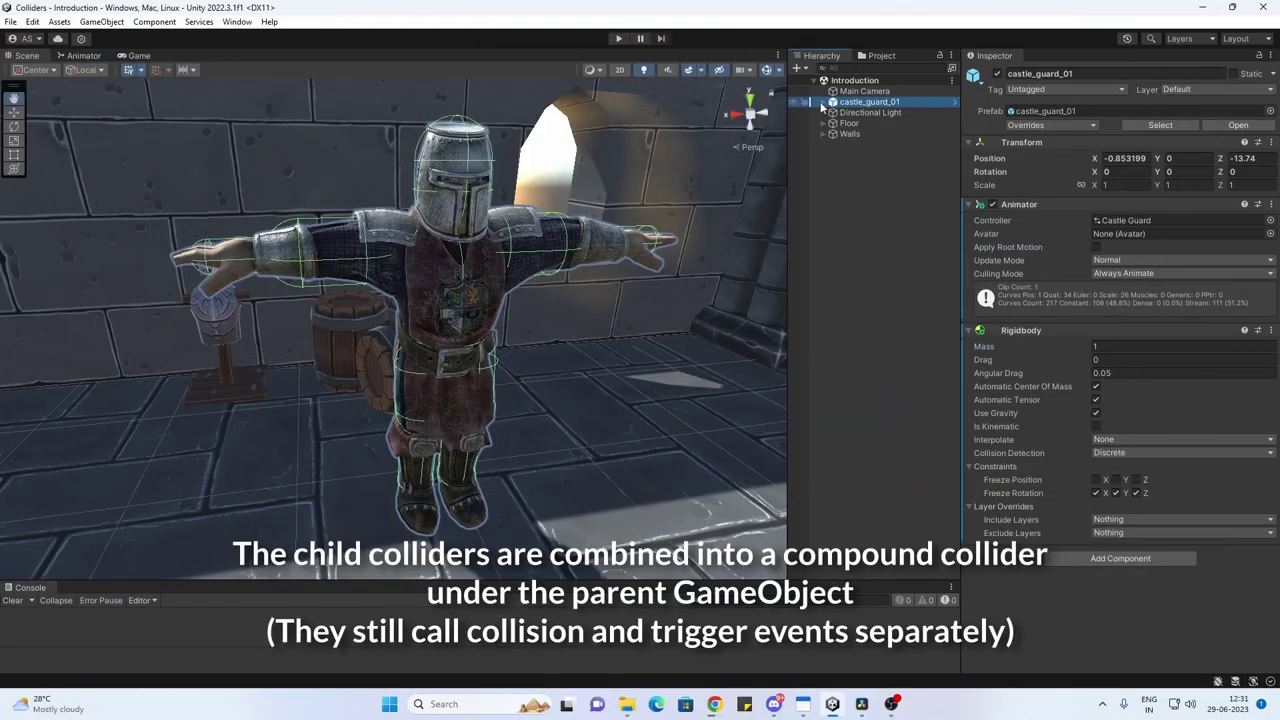
# Step: Re-expand the guard's bones and review the Hips, leg and Spine capsule colliders
pyautogui.click(823, 102)
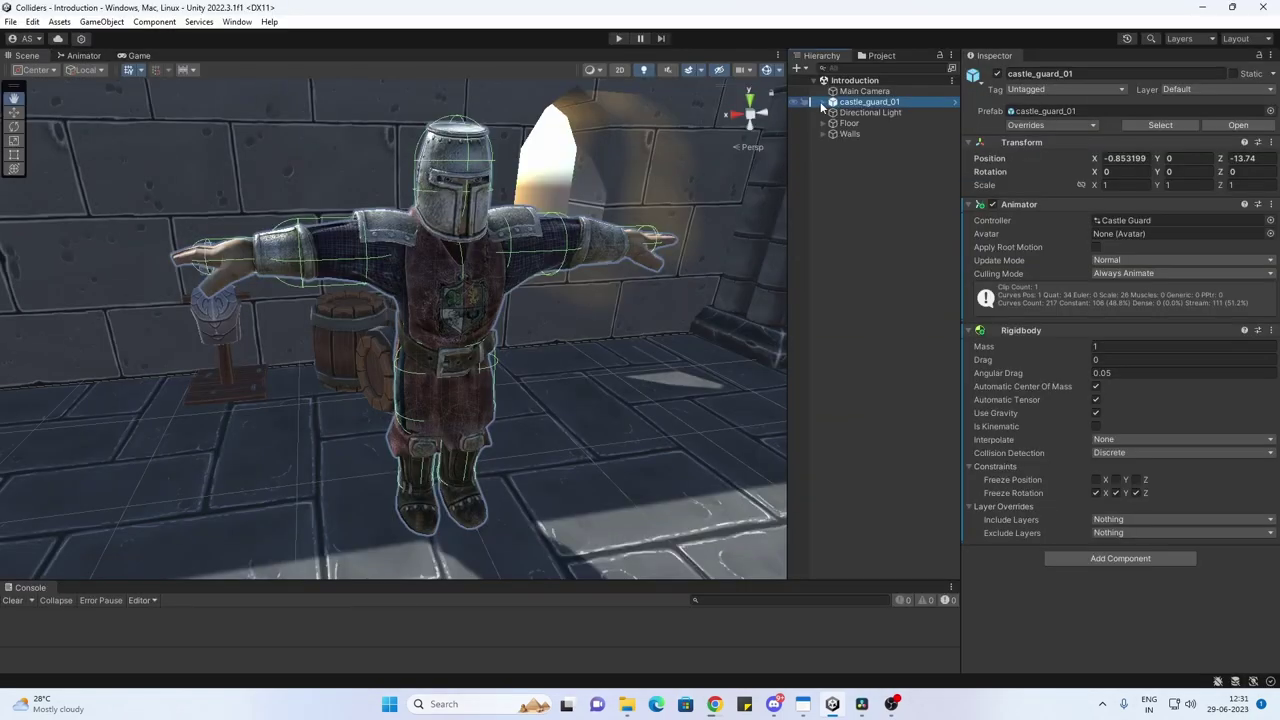
pyautogui.click(823, 102)
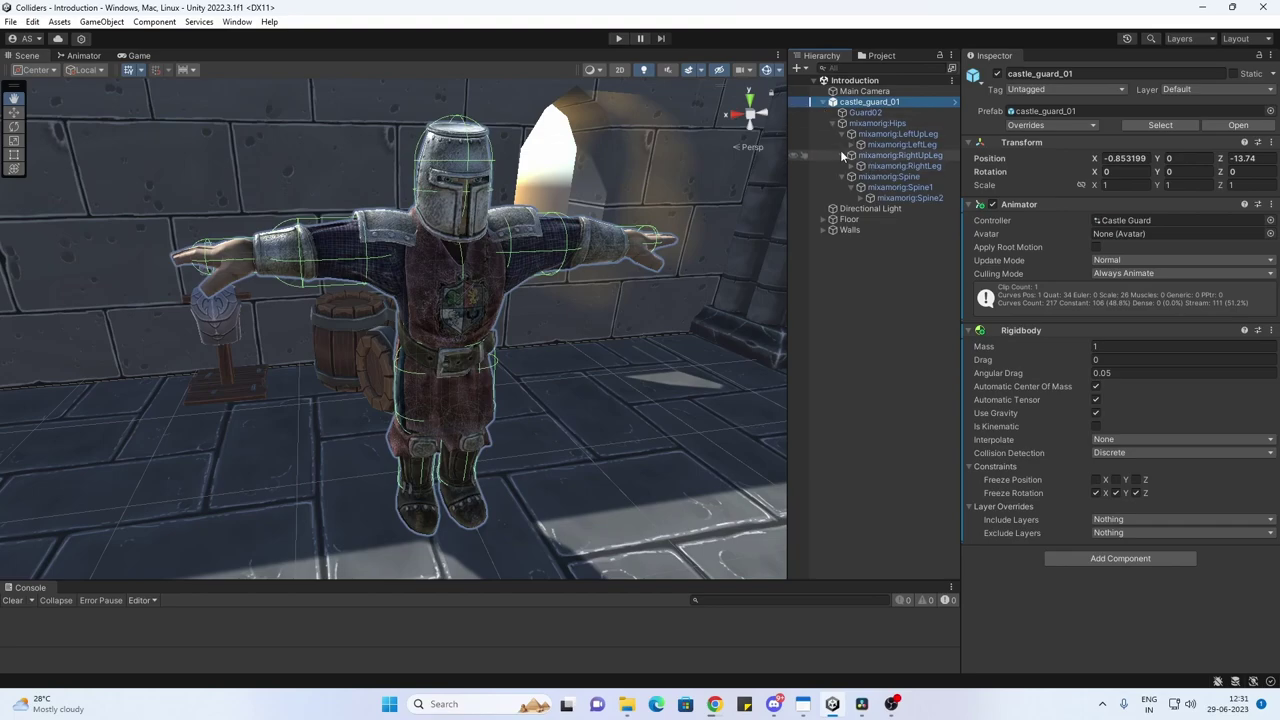
pyautogui.click(885, 123)
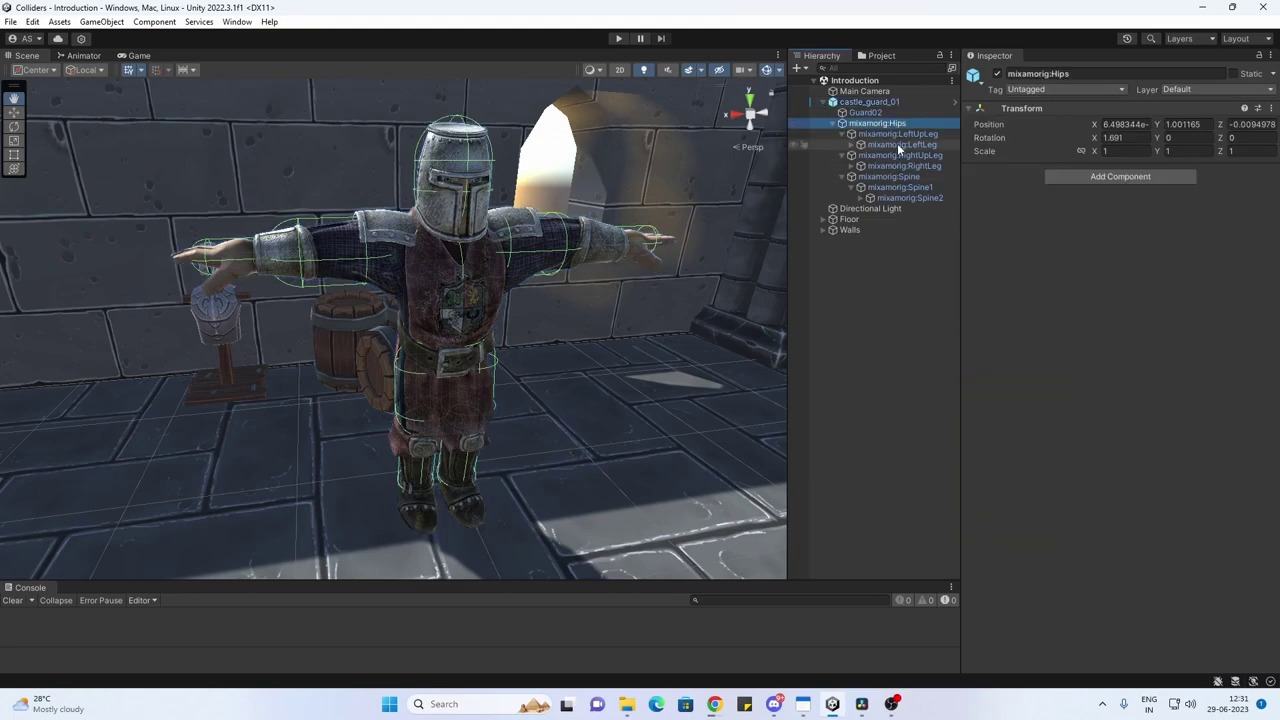
pyautogui.click(897, 141)
pyautogui.click(903, 156)
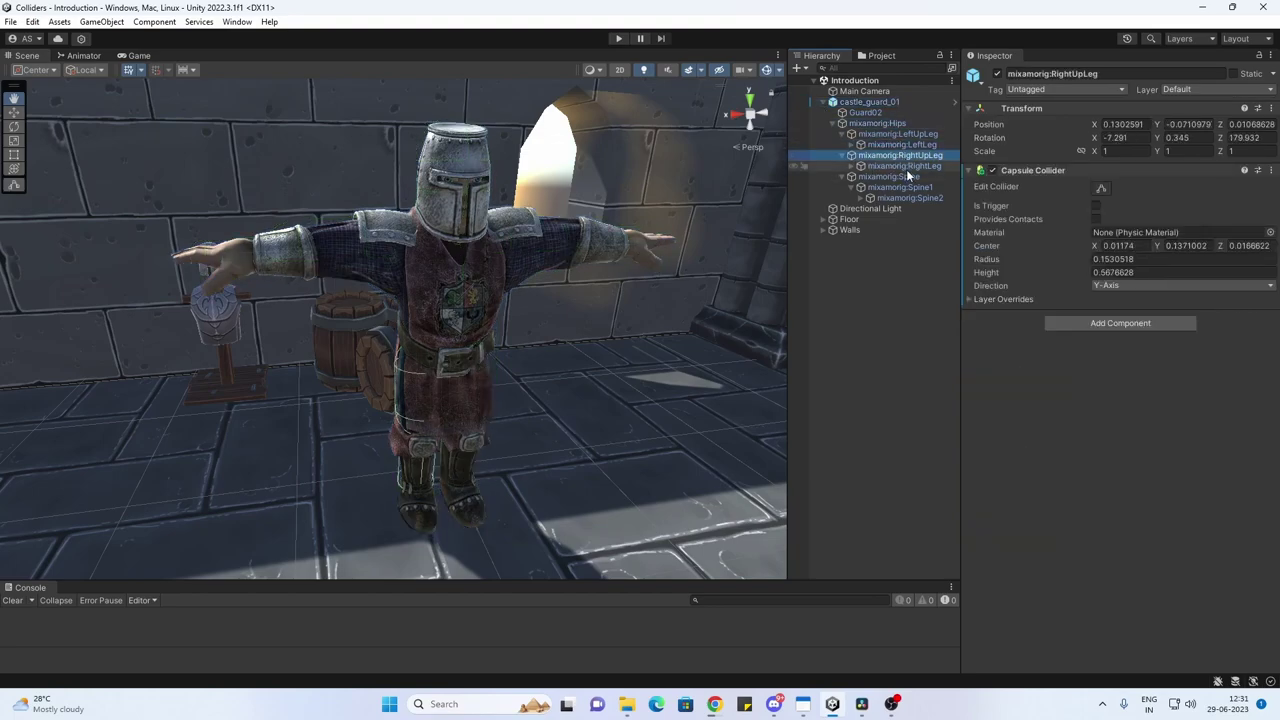
pyautogui.click(906, 166)
pyautogui.click(908, 177)
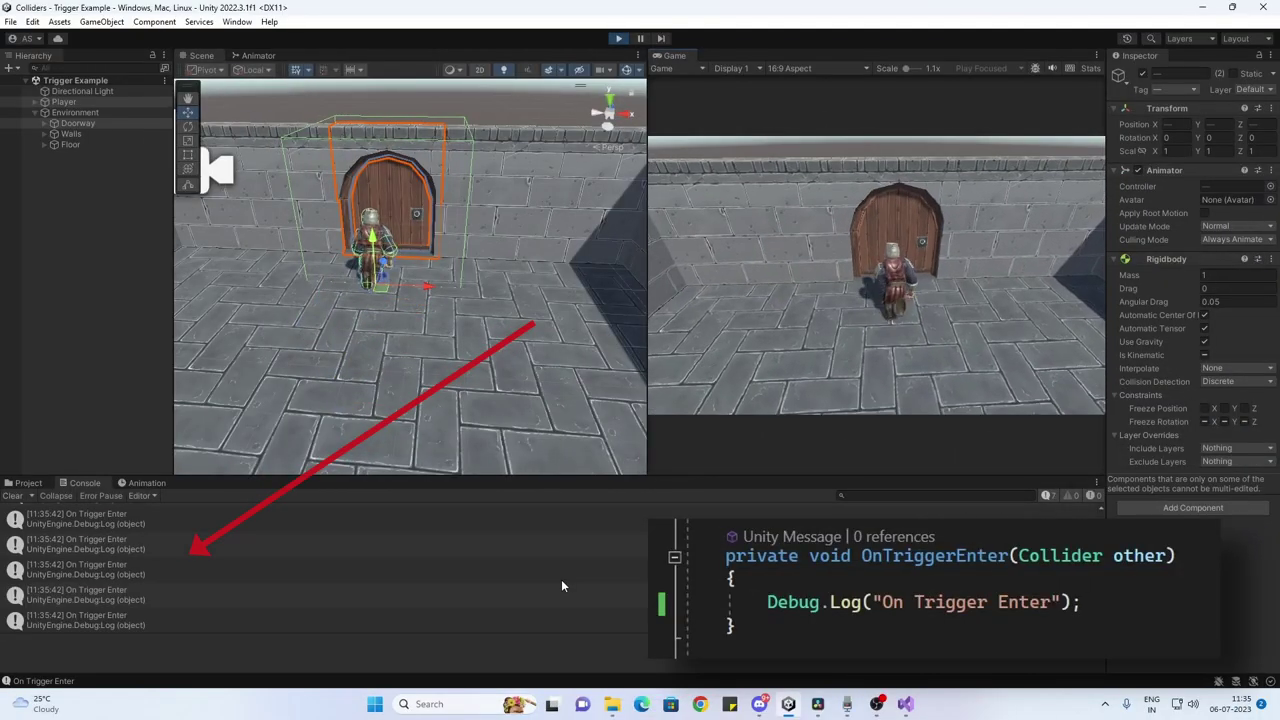
# Step: Walk the knight with S and W into and back out of the doorway trigger
pyautogui.press('s')
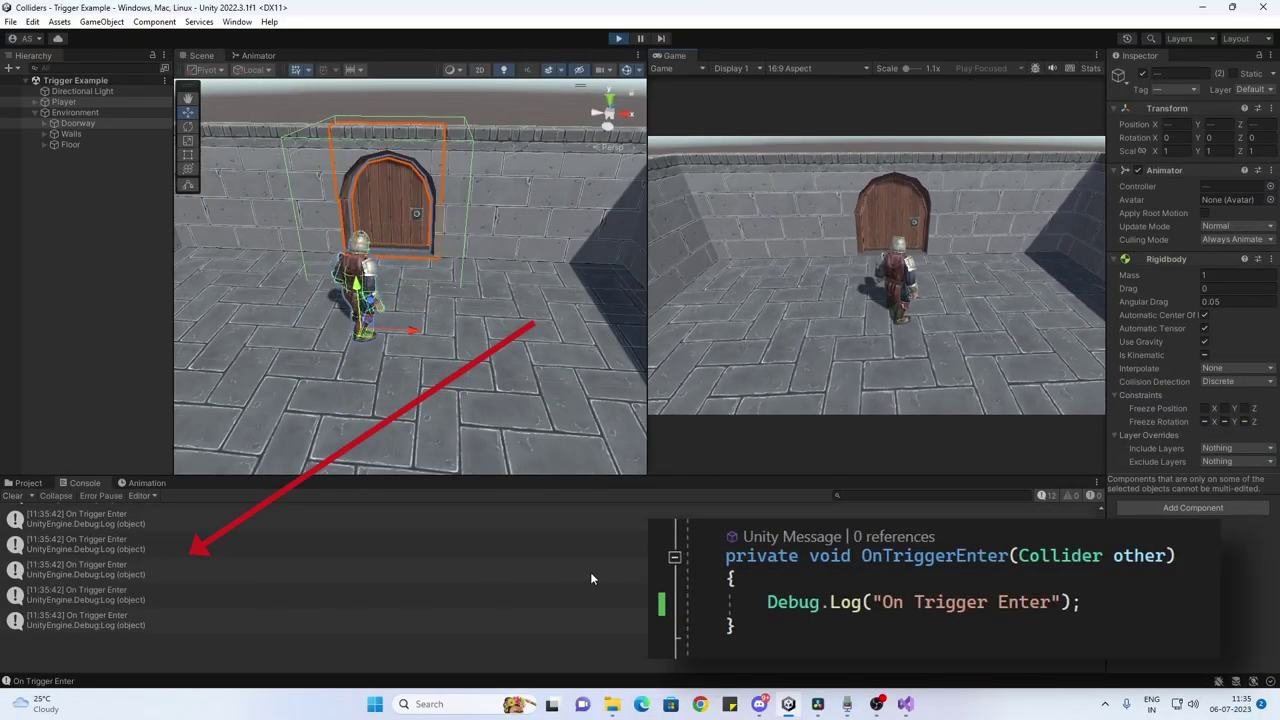
pyautogui.press('w')
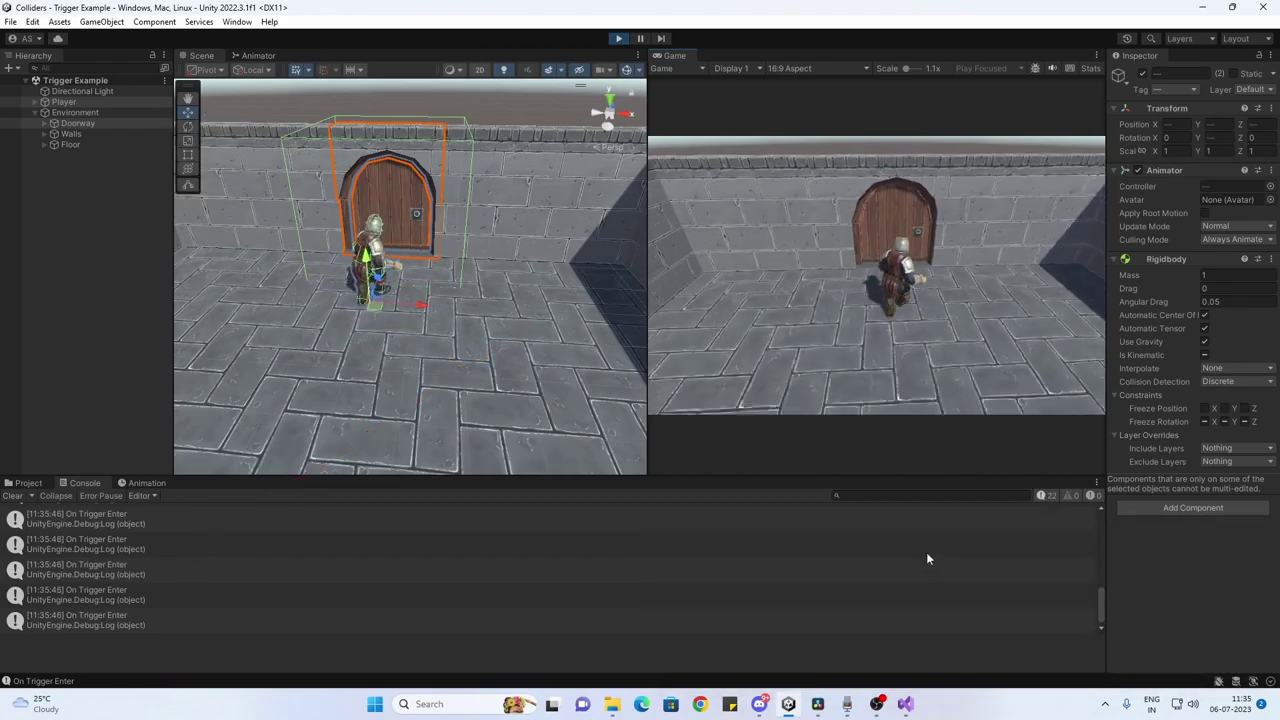
pyautogui.press('s')
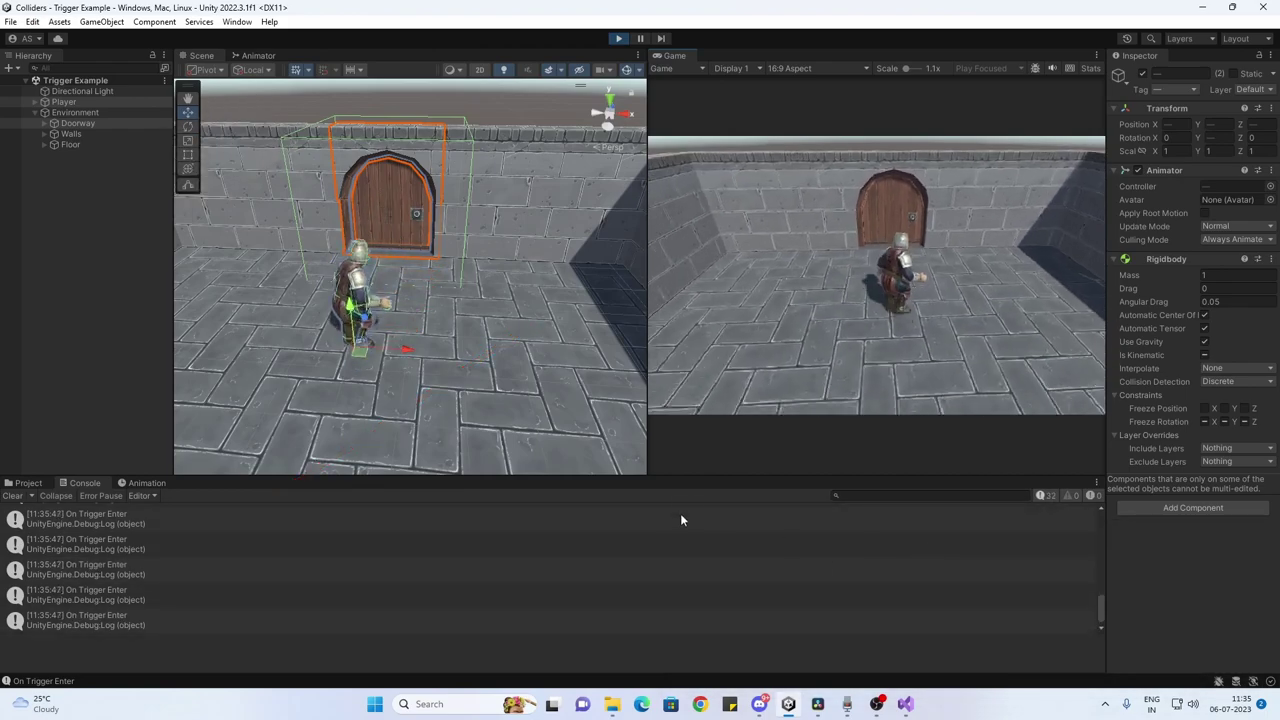
pyautogui.press('s')
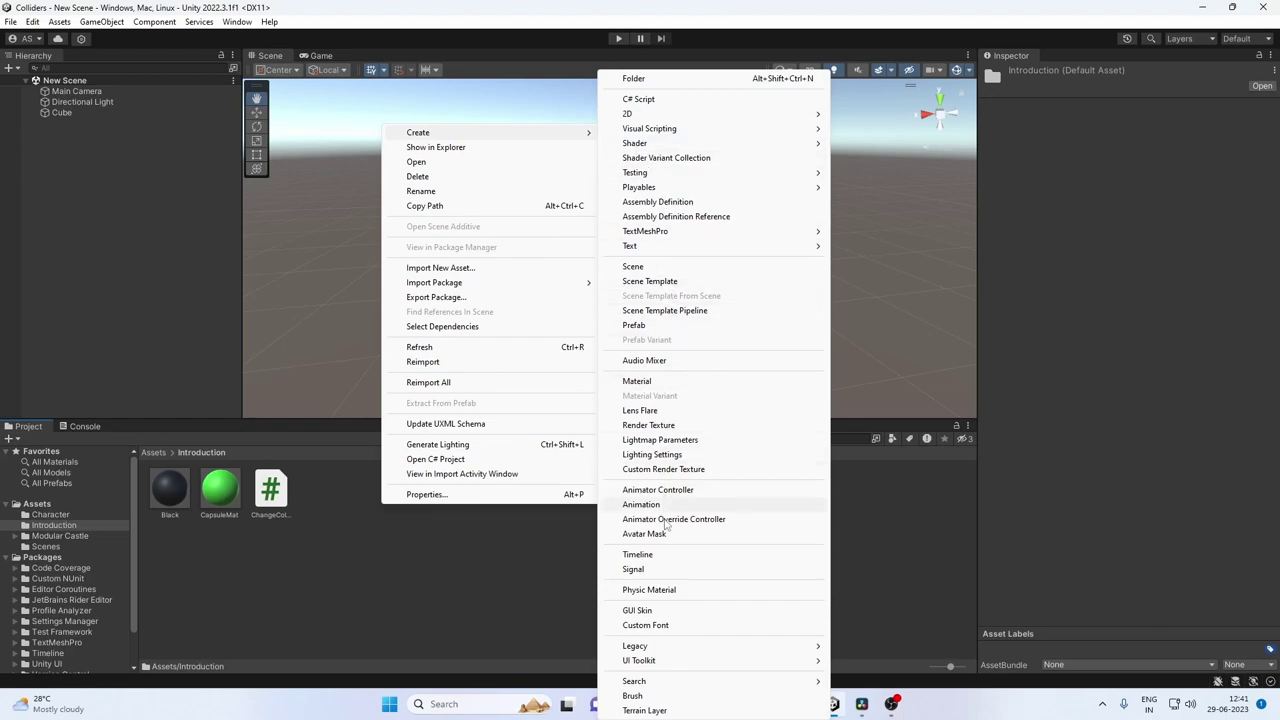
# Step: Create a new Physic Material asset and give the capsule's Capsule Collider the Bouncy material
pyautogui.click(662, 589)
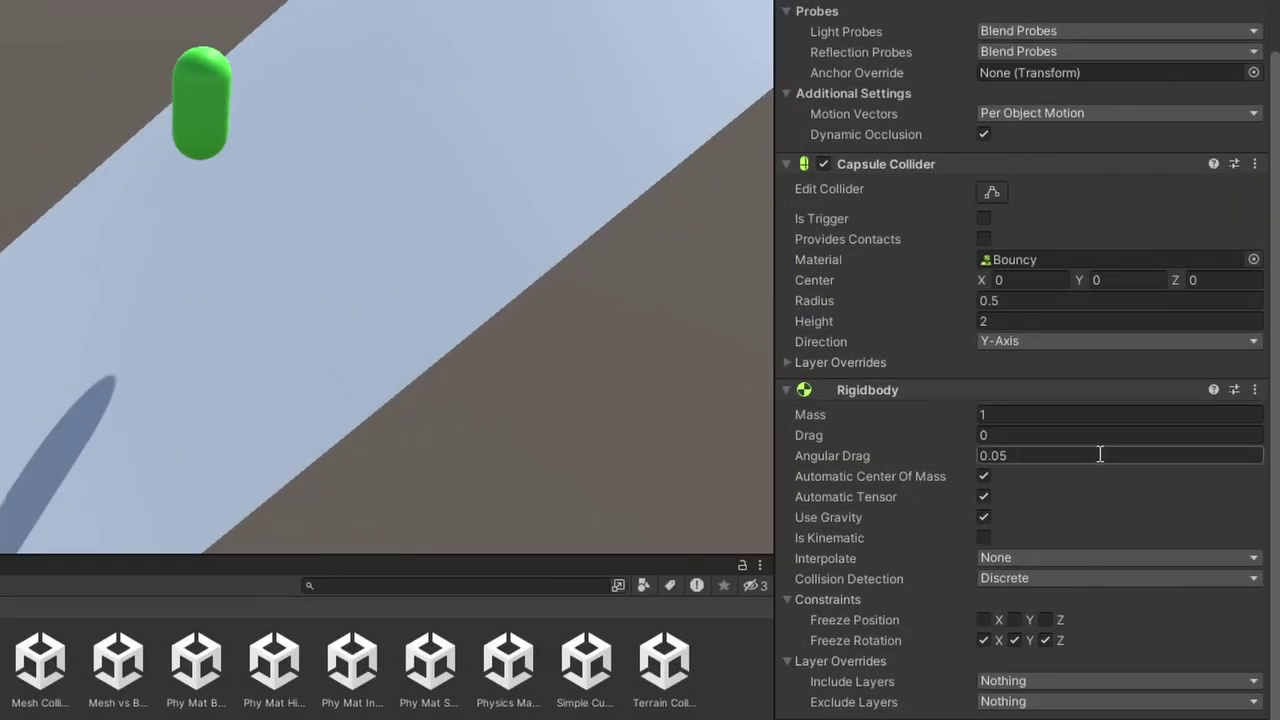
pyautogui.scroll(-1, 1105, 456)
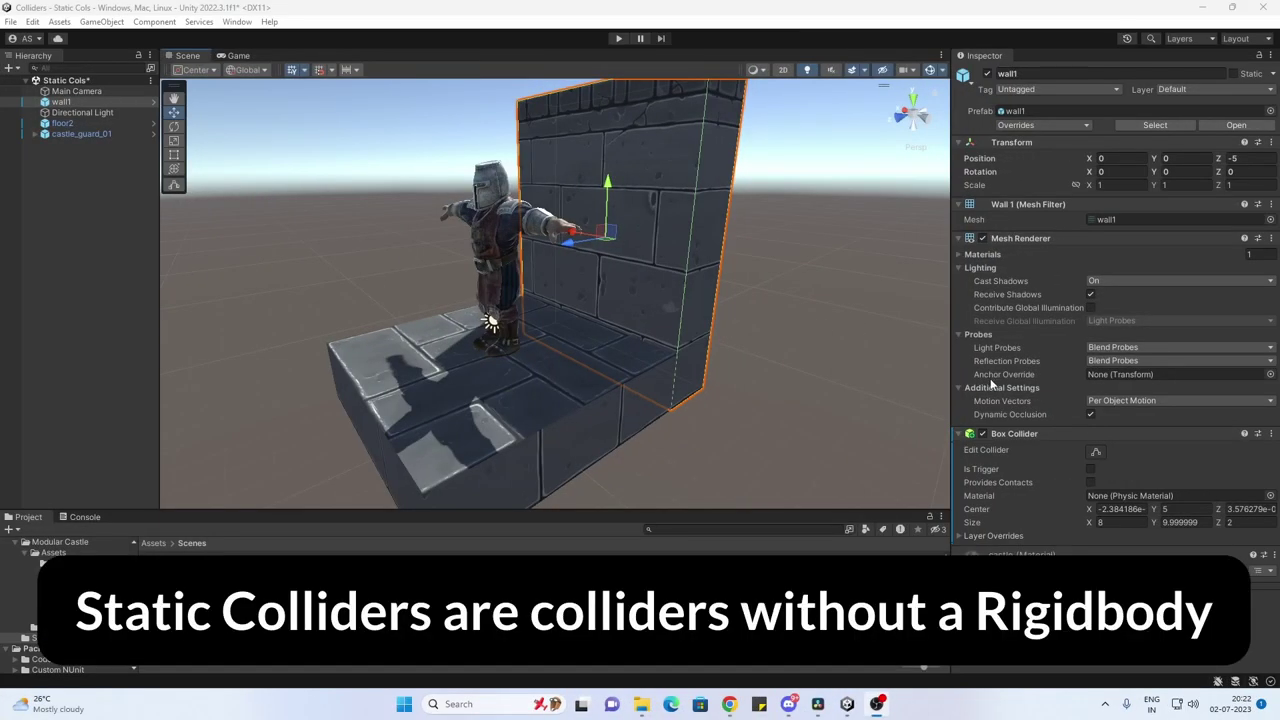
# Step: Compare the floor, wall and castle guard colliders, then orbit around the two red capsules
pyautogui.click(512, 418)
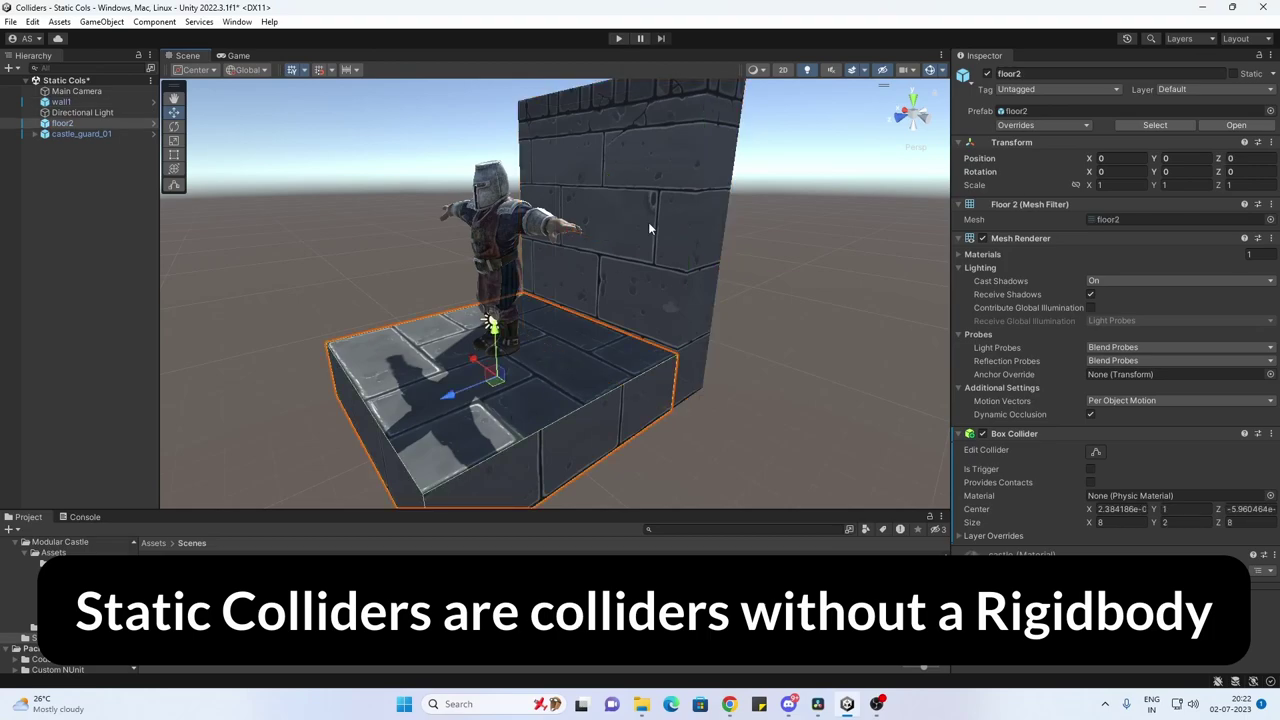
pyautogui.click(684, 252)
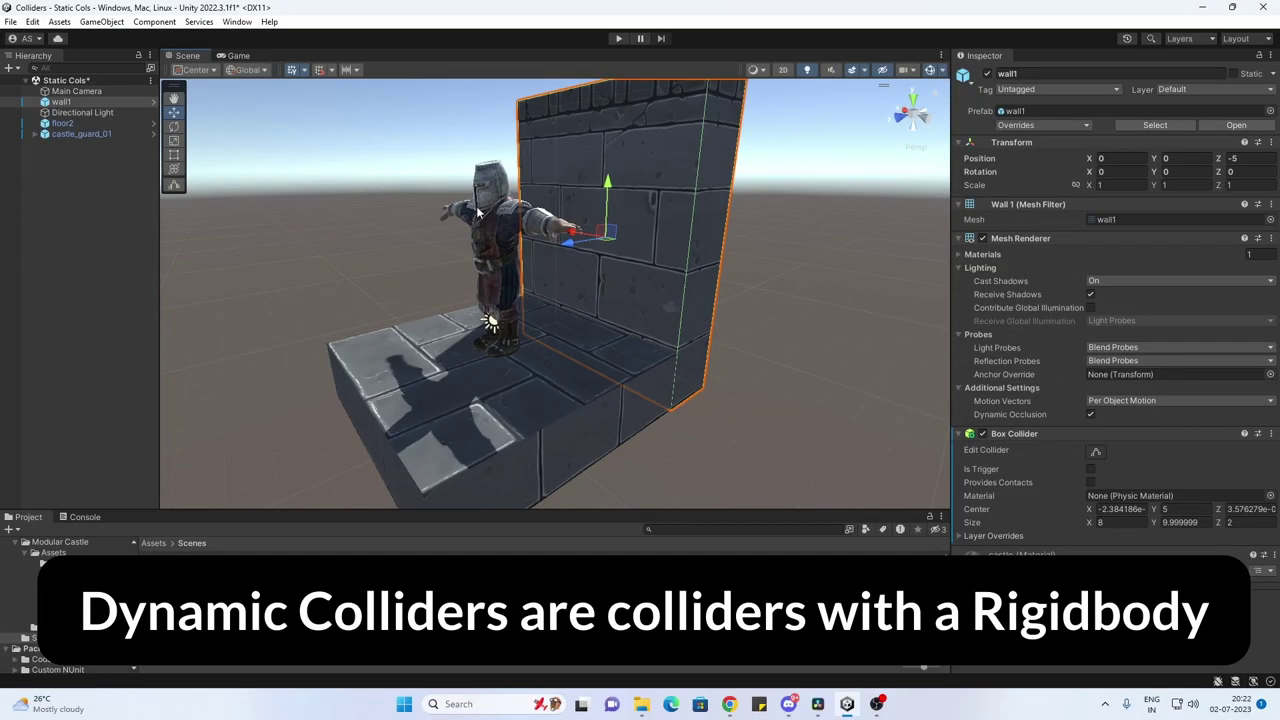
pyautogui.click(150, 135)
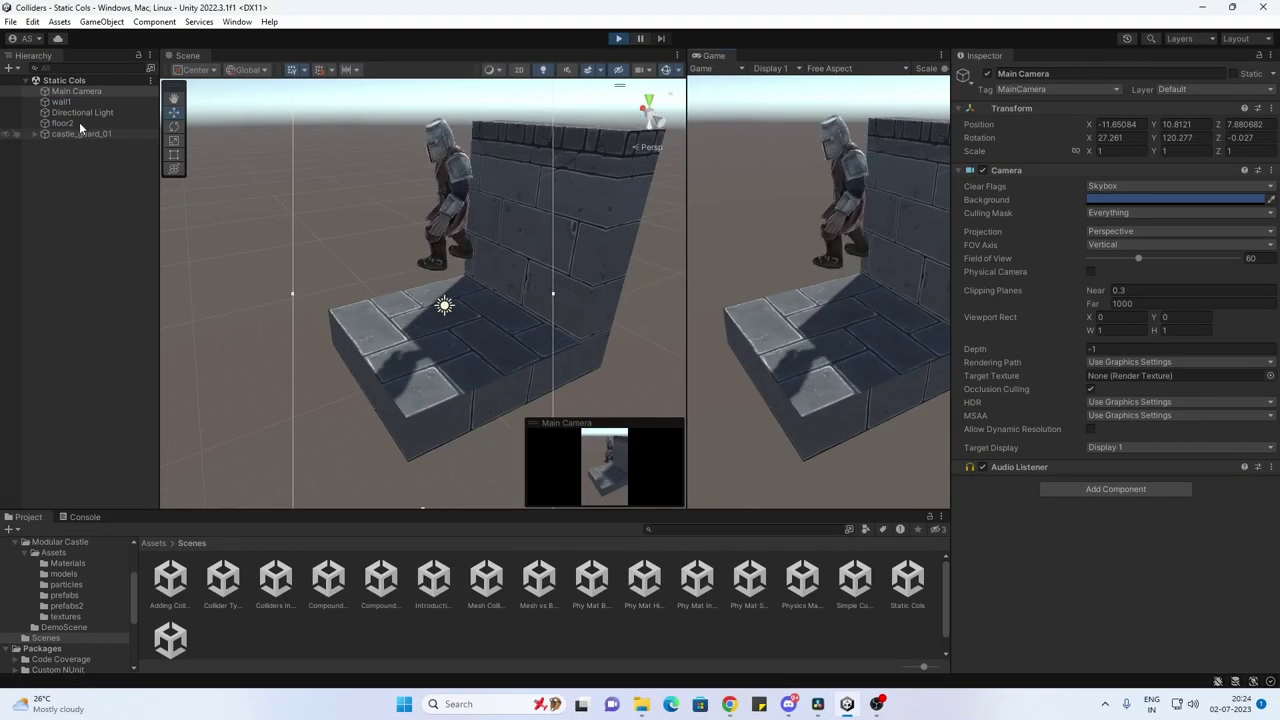
pyautogui.click(79, 122)
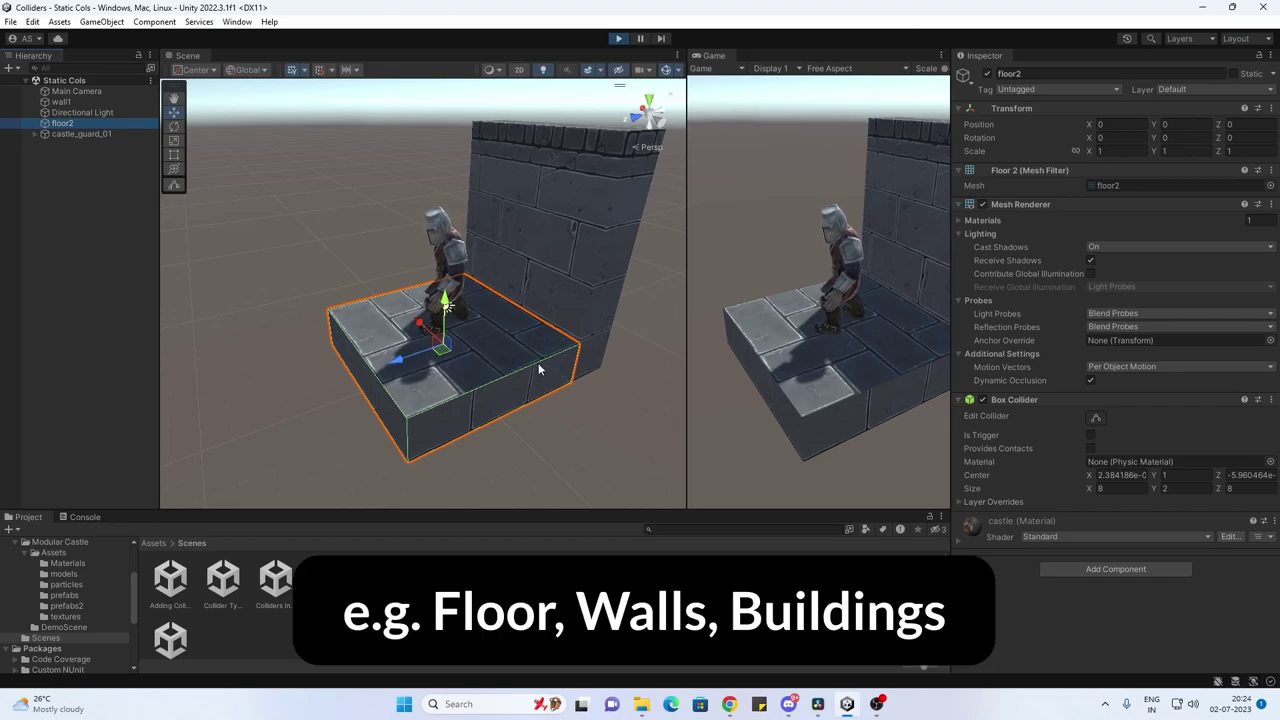
pyautogui.click(571, 252)
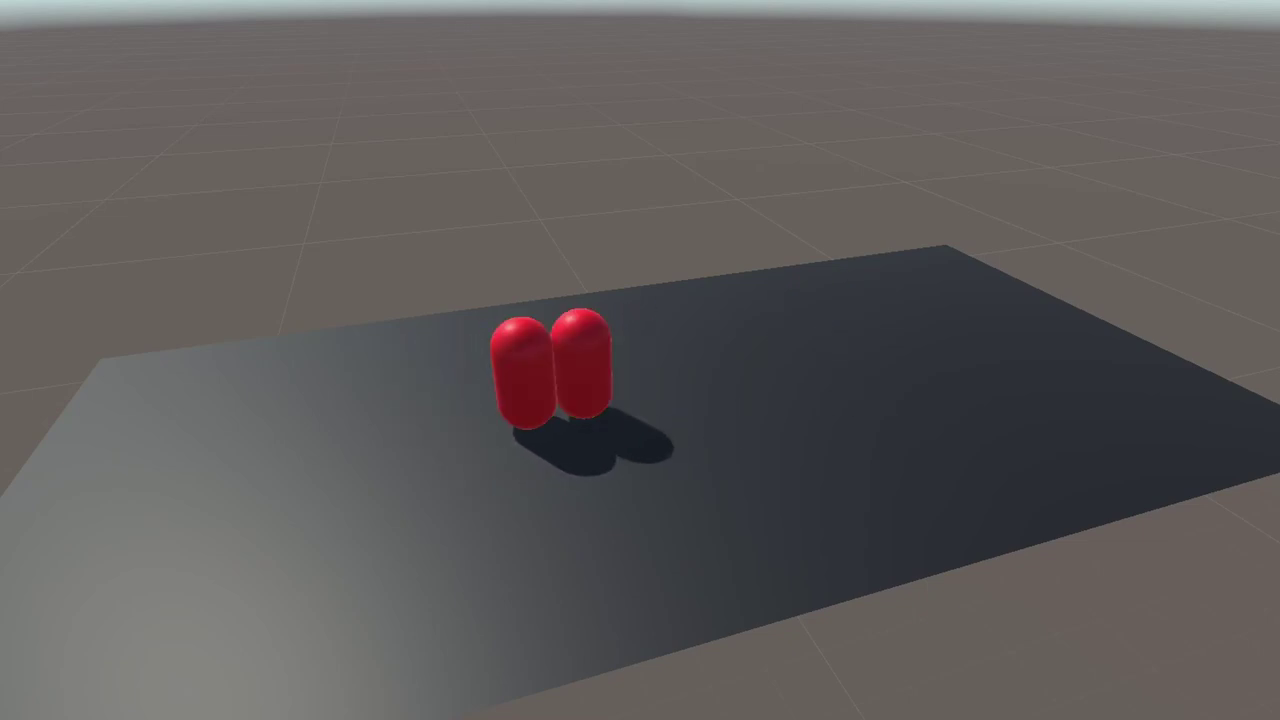
pyautogui.keyDown('alt'); pyautogui.moveTo(937, 122); pyautogui.dragTo(1237, 27); pyautogui.keyUp('alt')
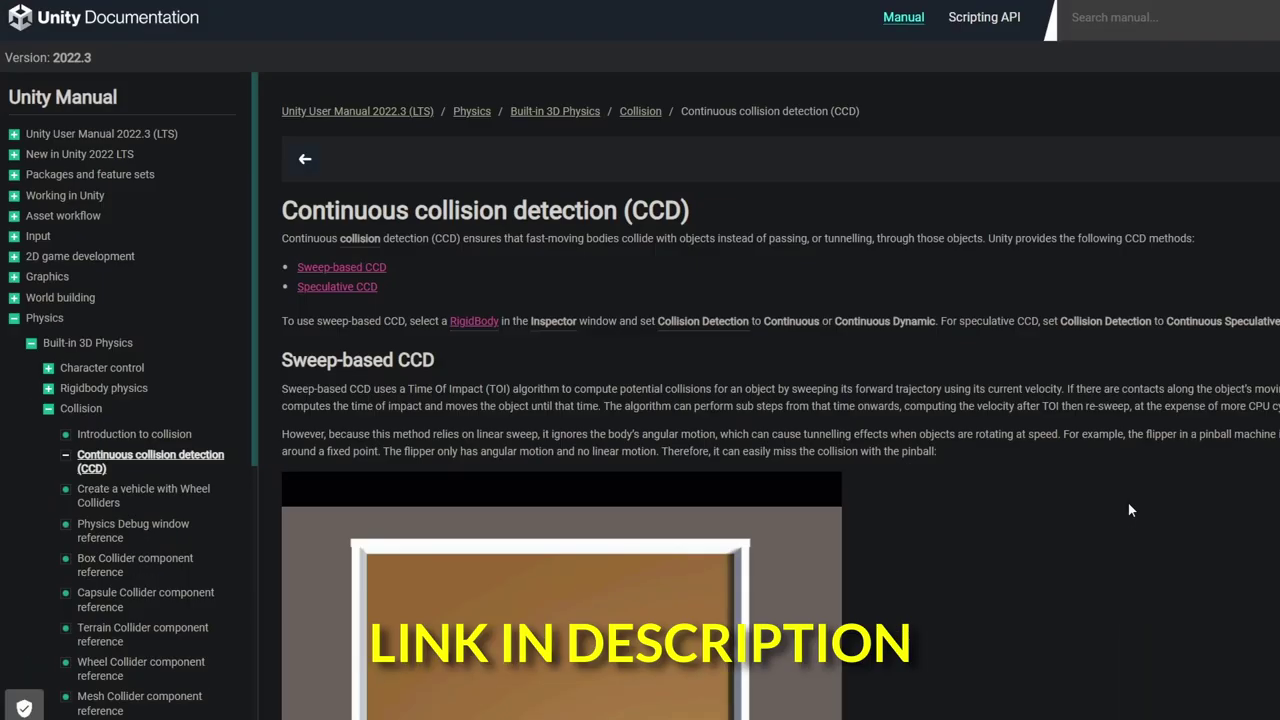
# Step: Scroll the CCD manual page down past Sweep-based CCD to the Speculative CCD diagram
pyautogui.scroll(-10, 1128, 502)
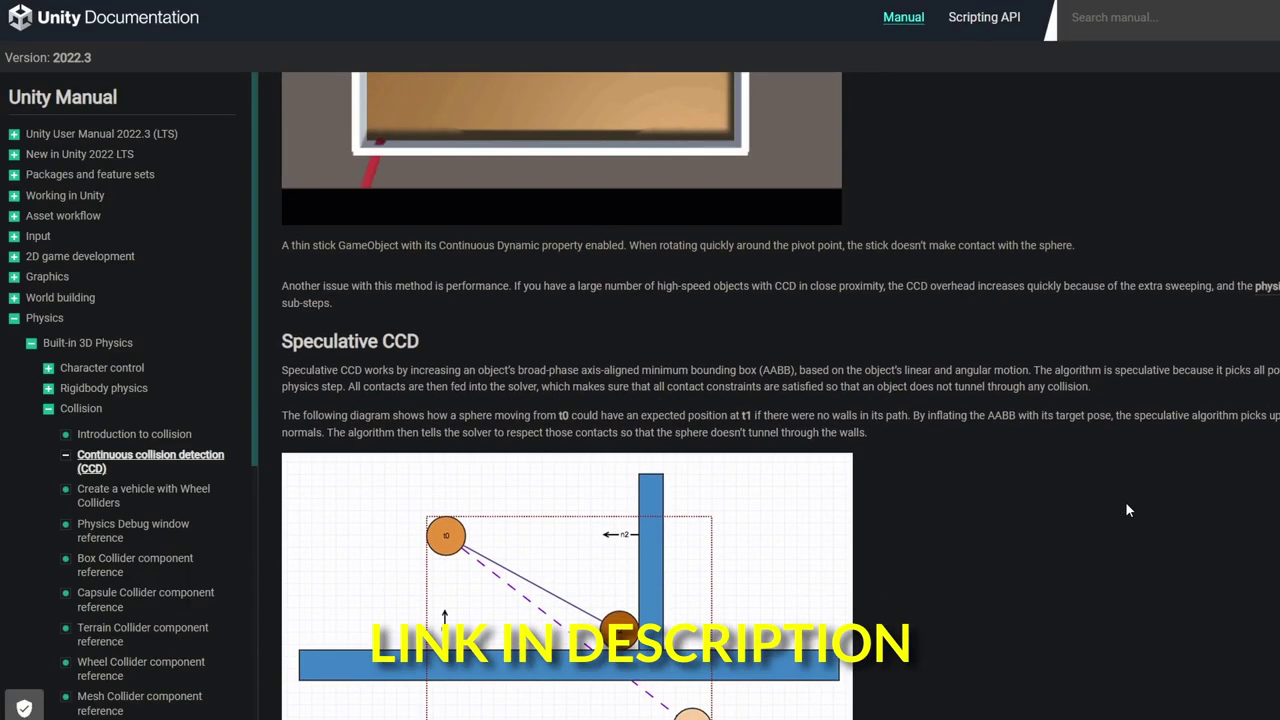
pyautogui.scroll(-8, 1124, 502)
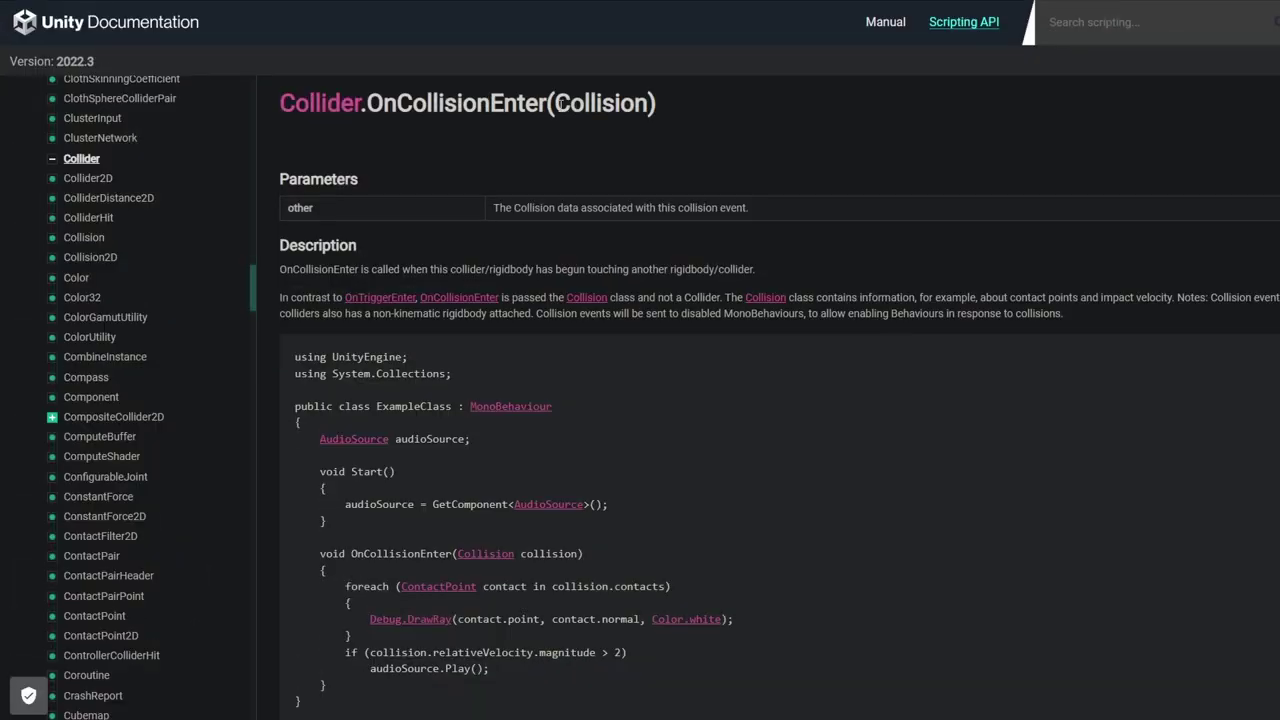
# Step: Add an OnCollisionEnter method stub after Update() in CollisionDetector via IntelliSense
pyautogui.moveTo(555, 103); pyautogui.dragTo(650, 110)
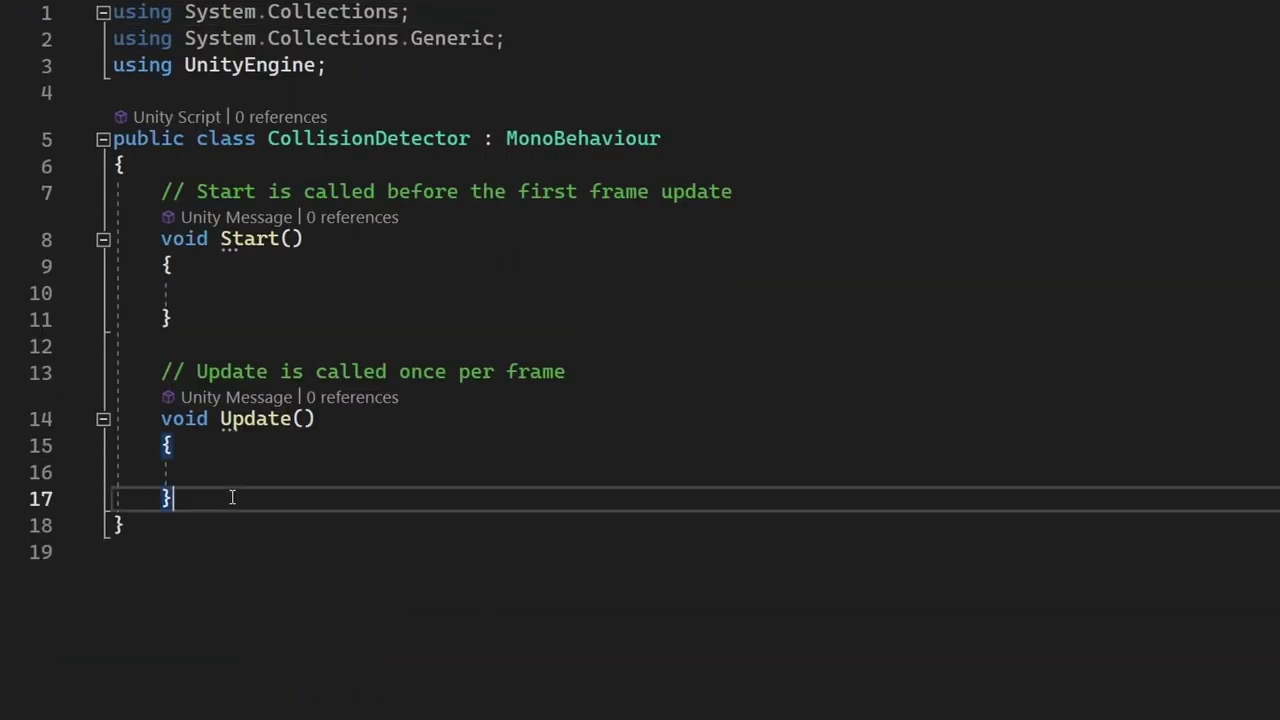
pyautogui.press('Return')
pyautogui.press('Return')
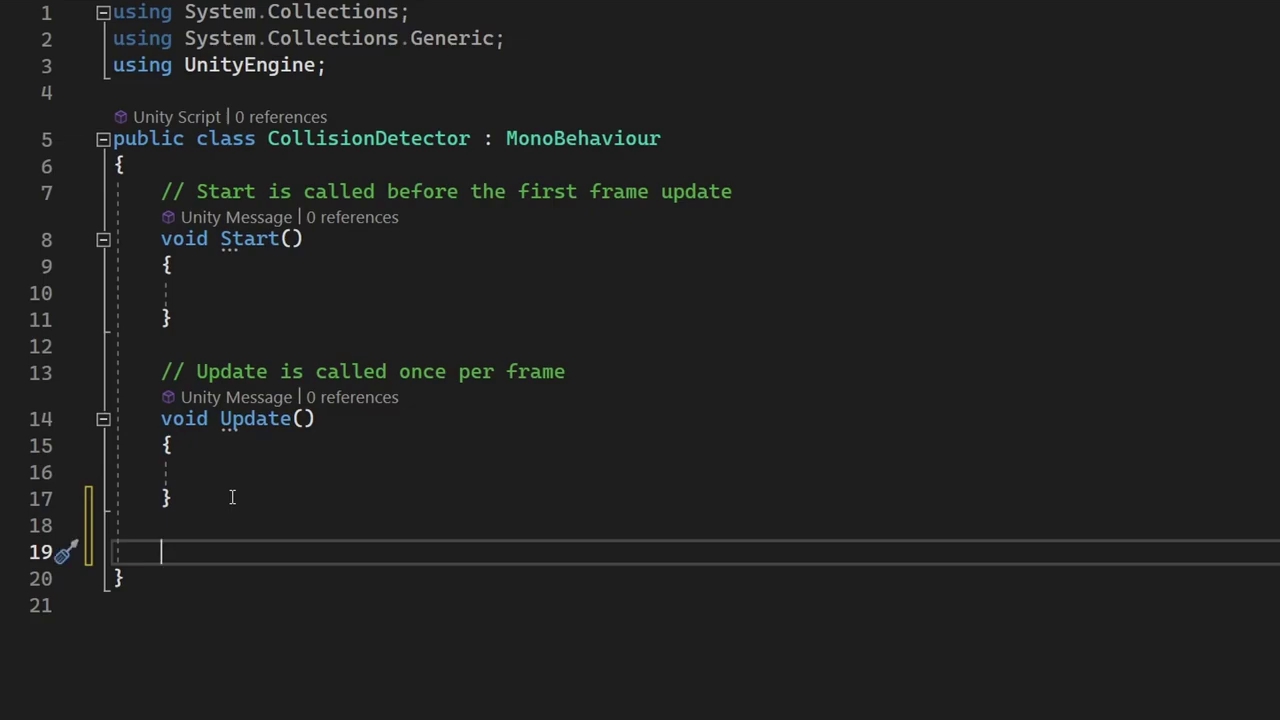
pyautogui.write('OnCo')
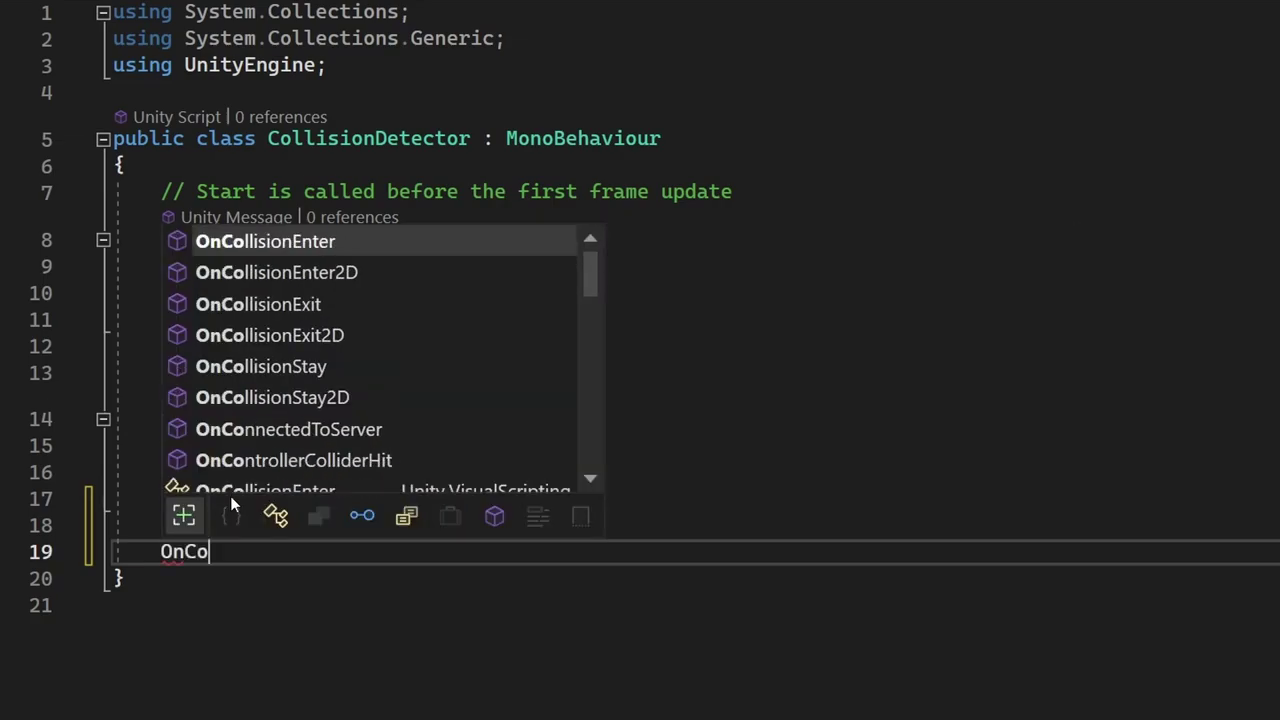
pyautogui.doubleClick(335, 249)
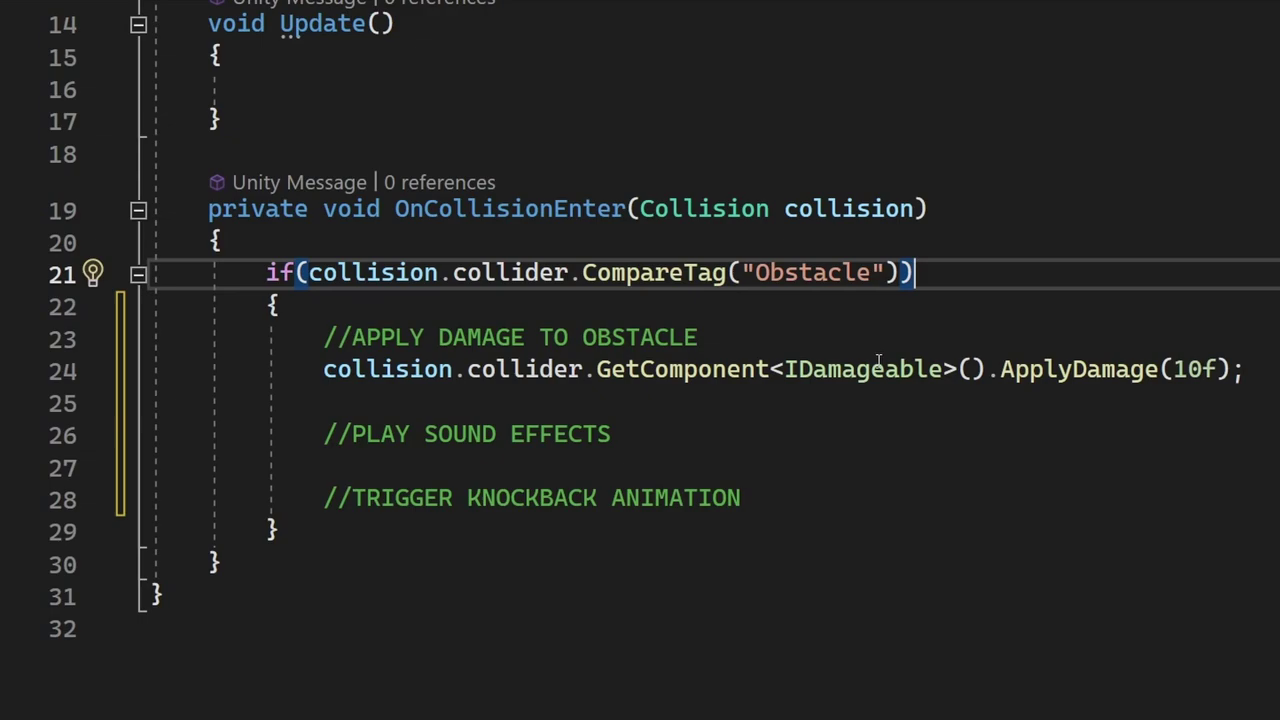
# Step: Go through the ApplyDamage(10f) line and the play-sound and knockback comment lines
pyautogui.click(1248, 372)
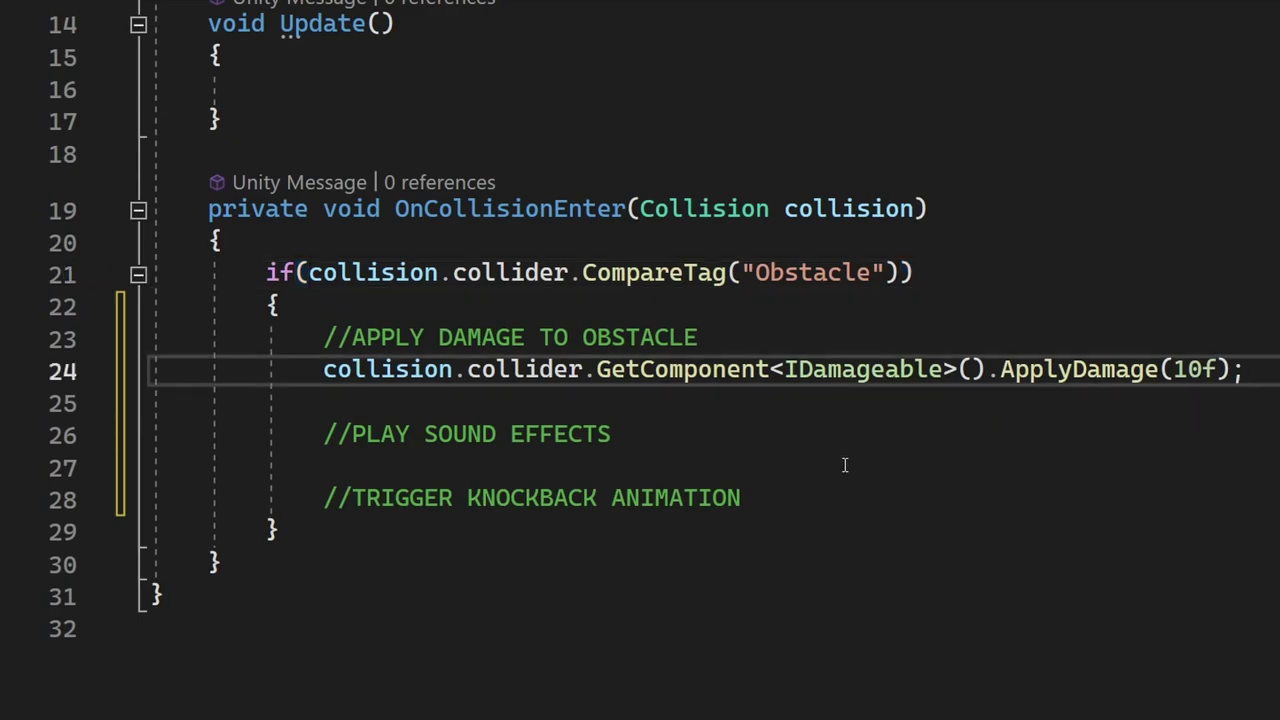
pyautogui.click(834, 437)
pyautogui.click(846, 501)
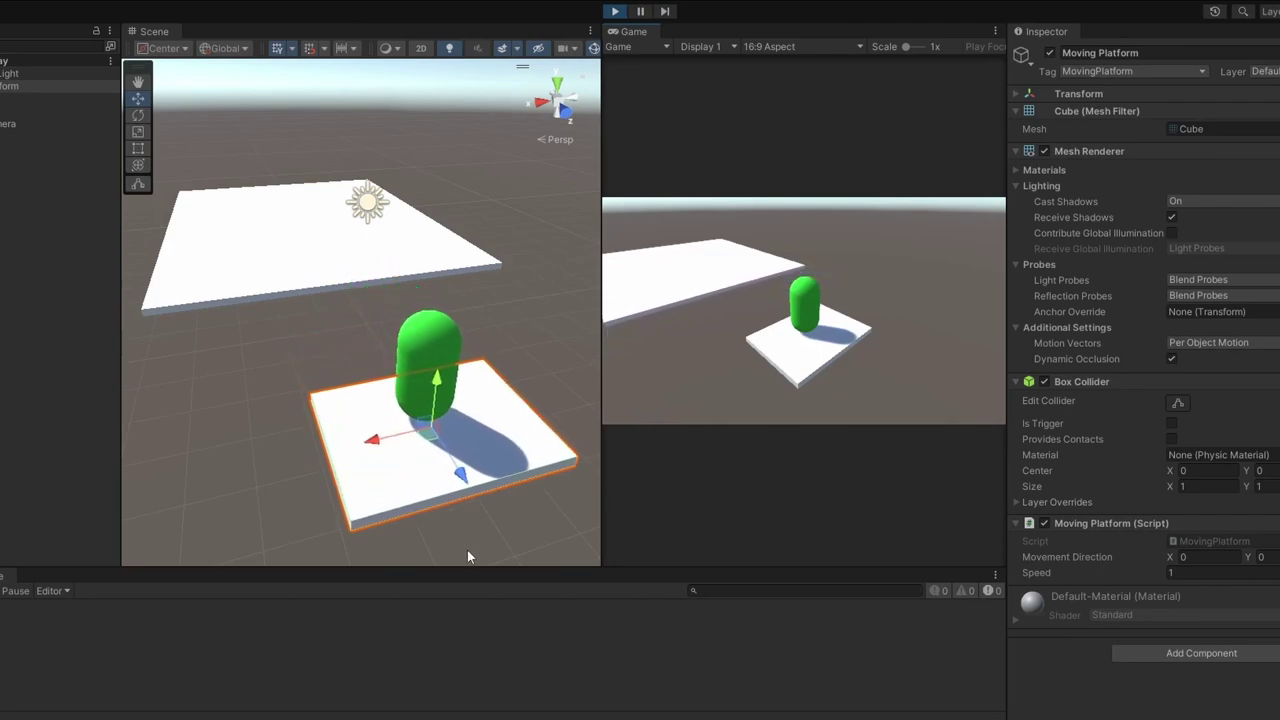
# Step: Pan over the platforms, then inspect Body's Change Color On Collision script and the floor's Mesh Collider
pyautogui.moveTo(467, 550); pyautogui.dragTo(401, 456, button='middle')
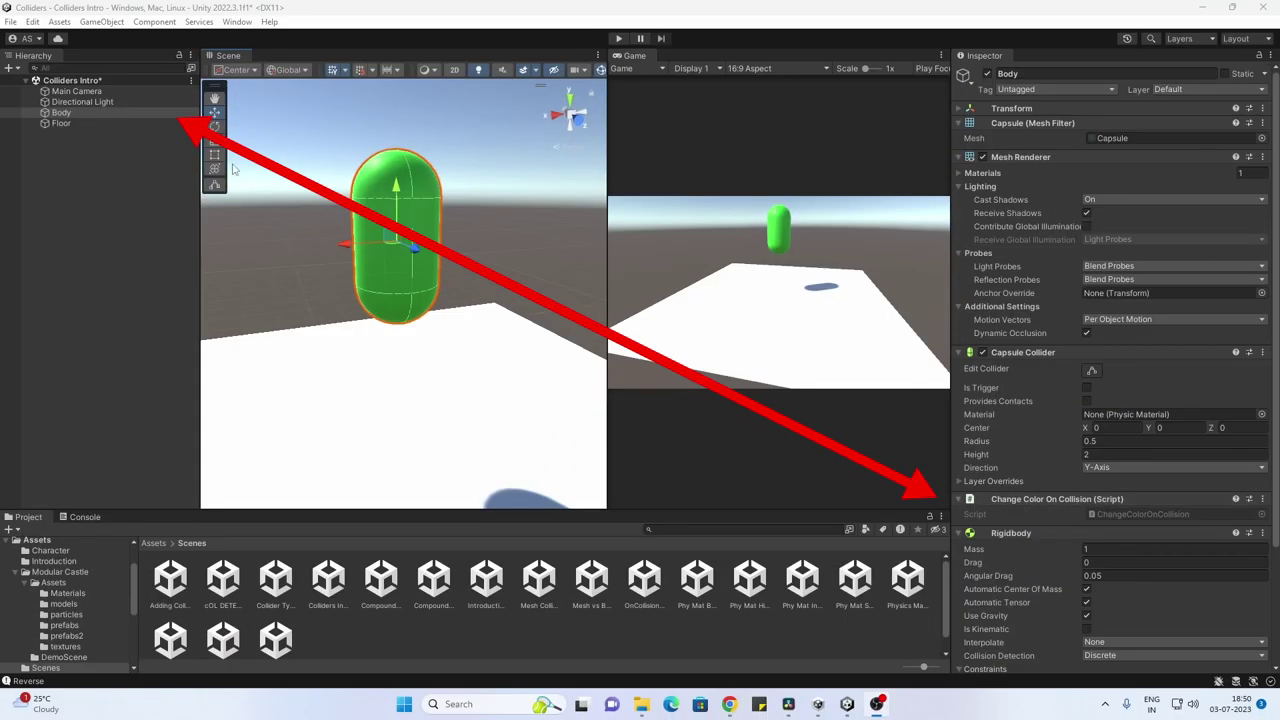
pyautogui.click(107, 114)
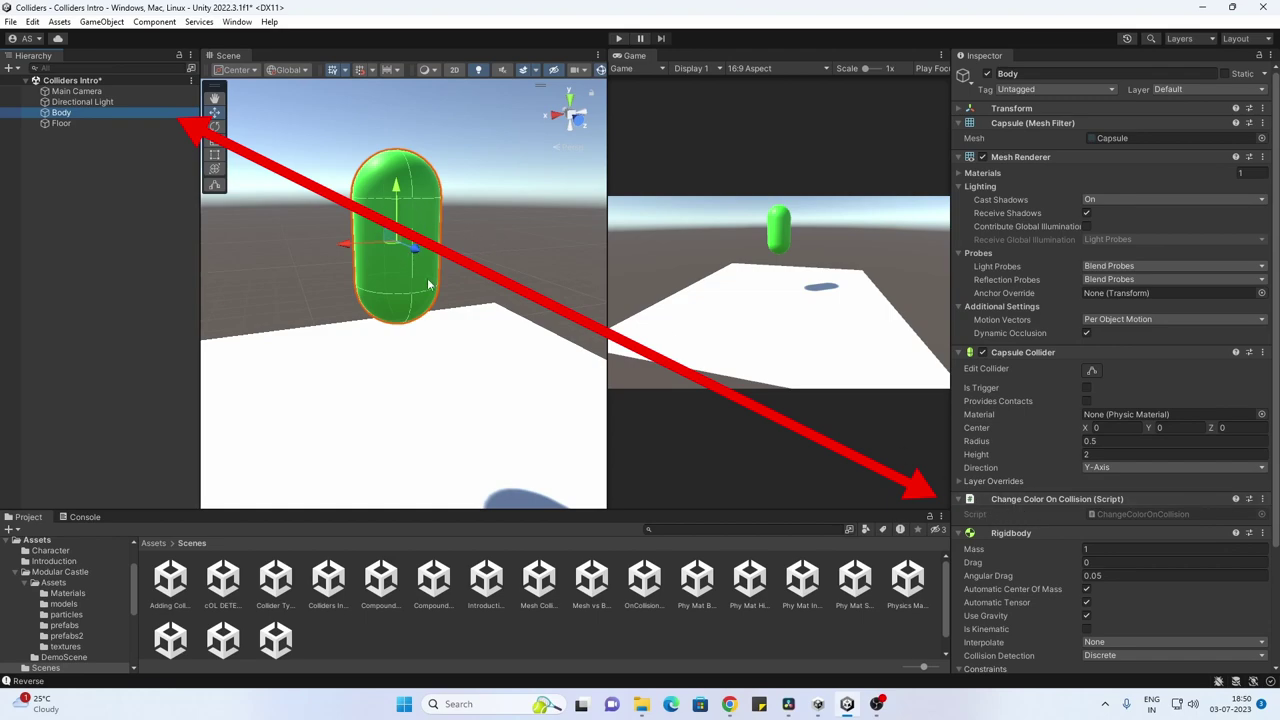
pyautogui.click(557, 402)
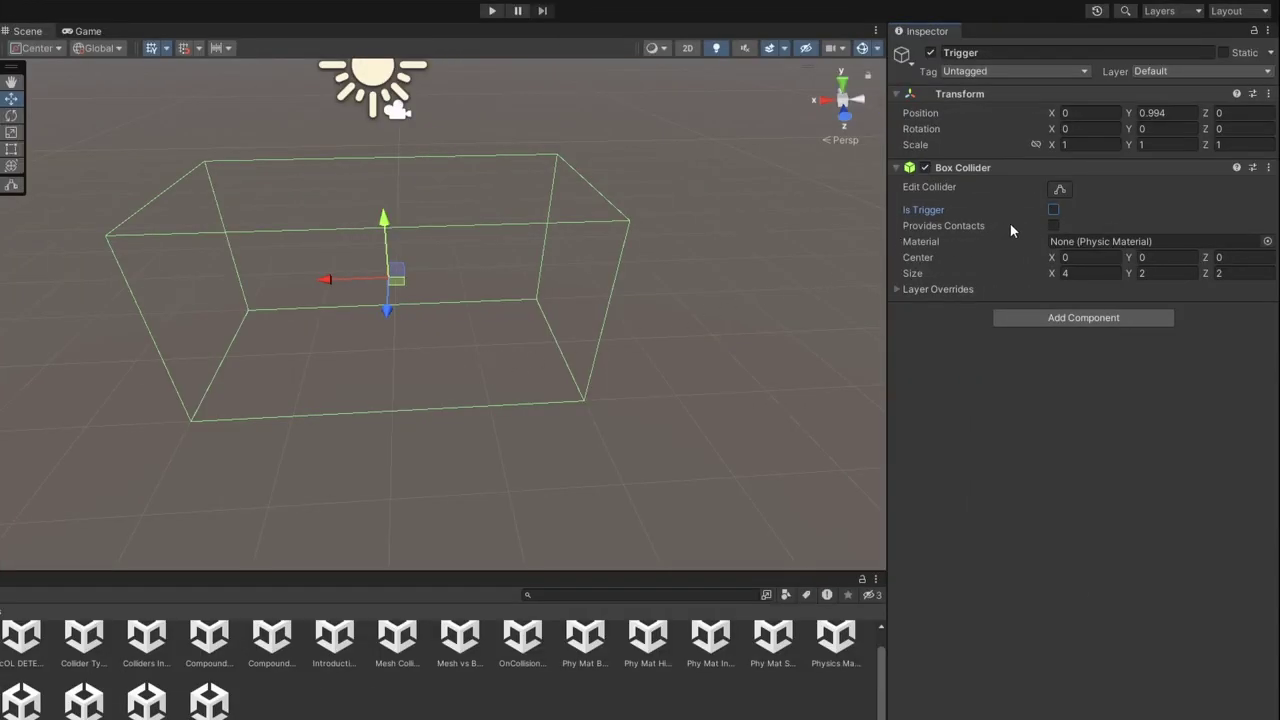
# Step: Enable Is Trigger on the Trigger object's 4 × 2 × 2 Box Collider
pyautogui.click(1053, 211)
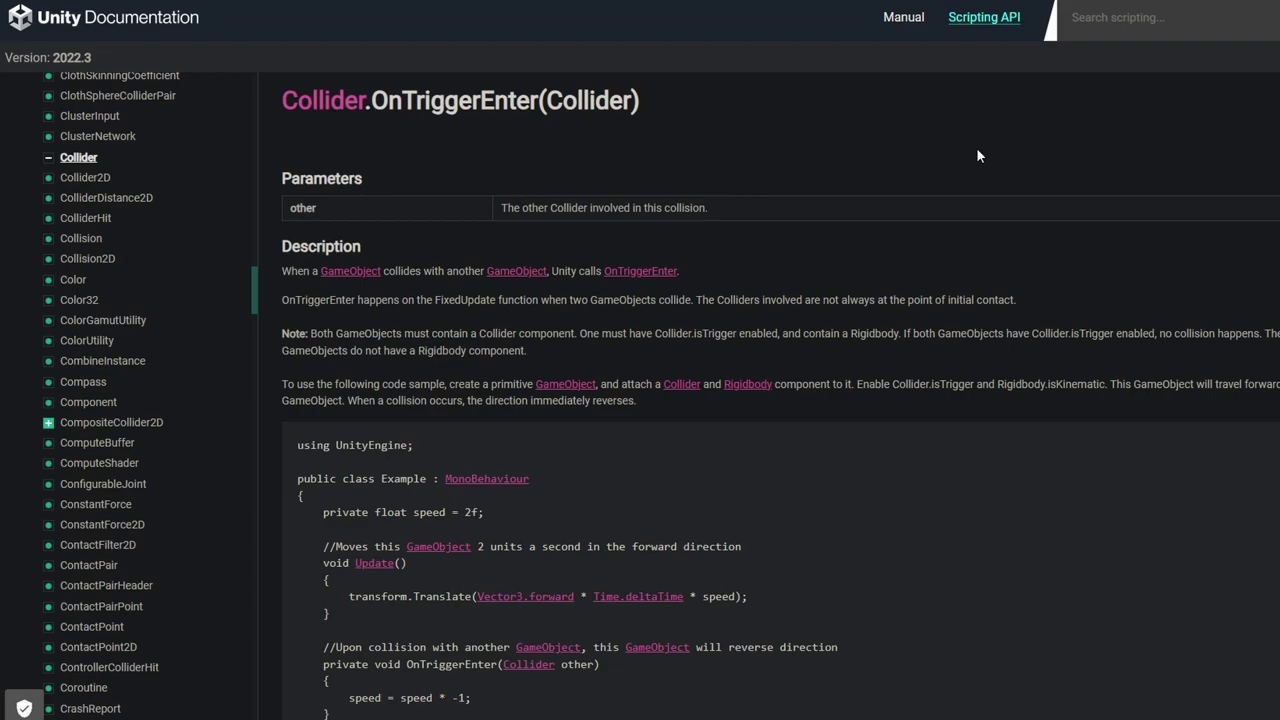
# Step: Highlight the word 'Collider' inside the Collider.OnTriggerEnter(Collider) heading
pyautogui.moveTo(546, 101); pyautogui.dragTo(629, 104)
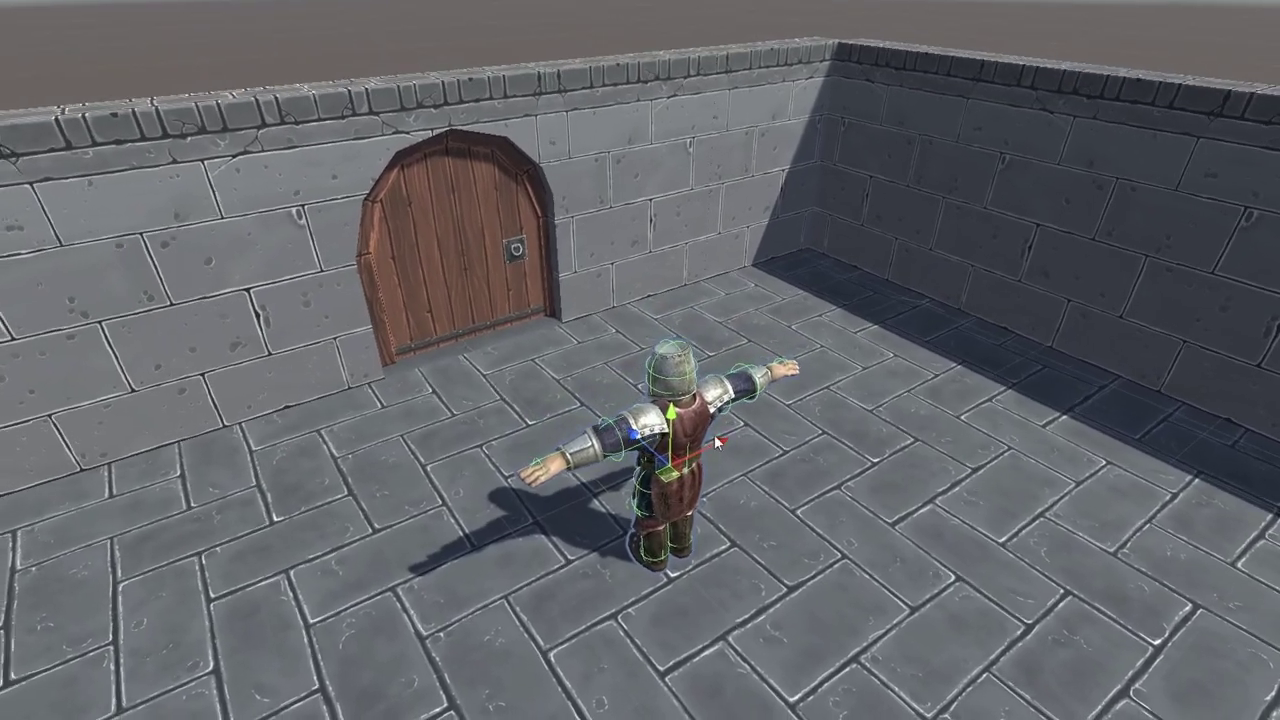
pyautogui.click(433, 259)
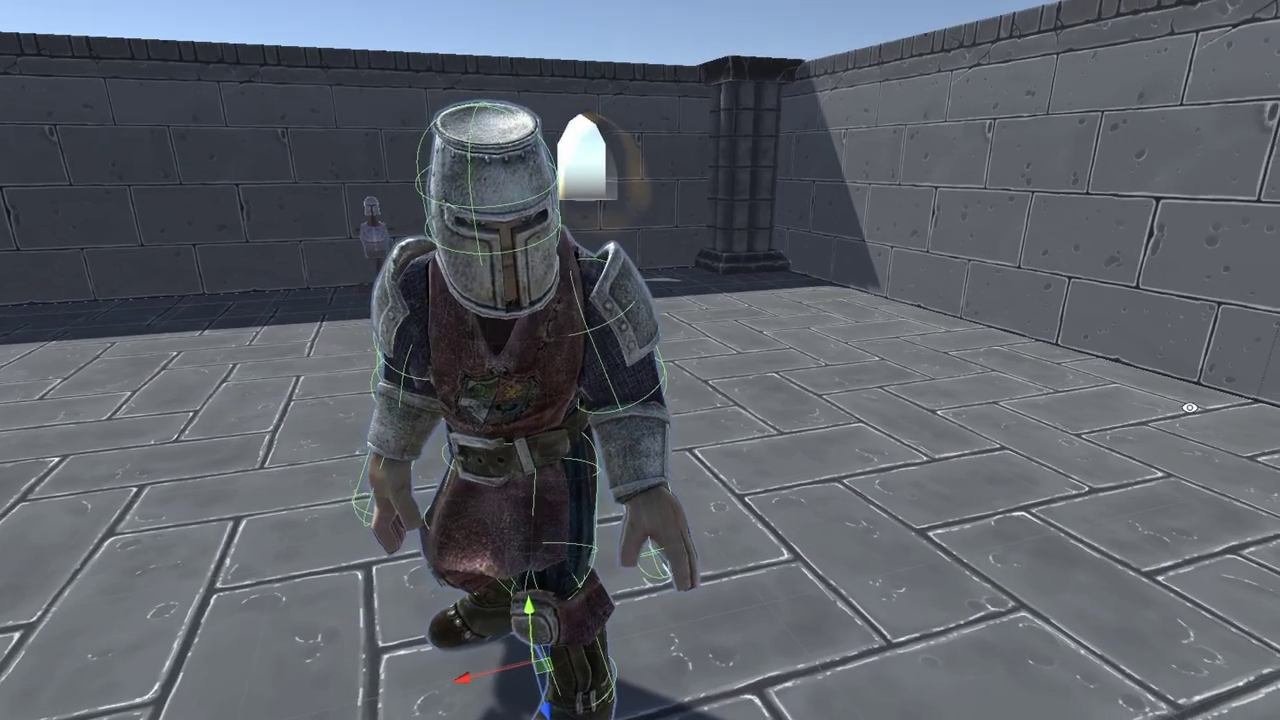
pyautogui.keyDown('alt'); pyautogui.moveTo(1189, 408); pyautogui.dragTo(814, 414); pyautogui.keyUp('alt')
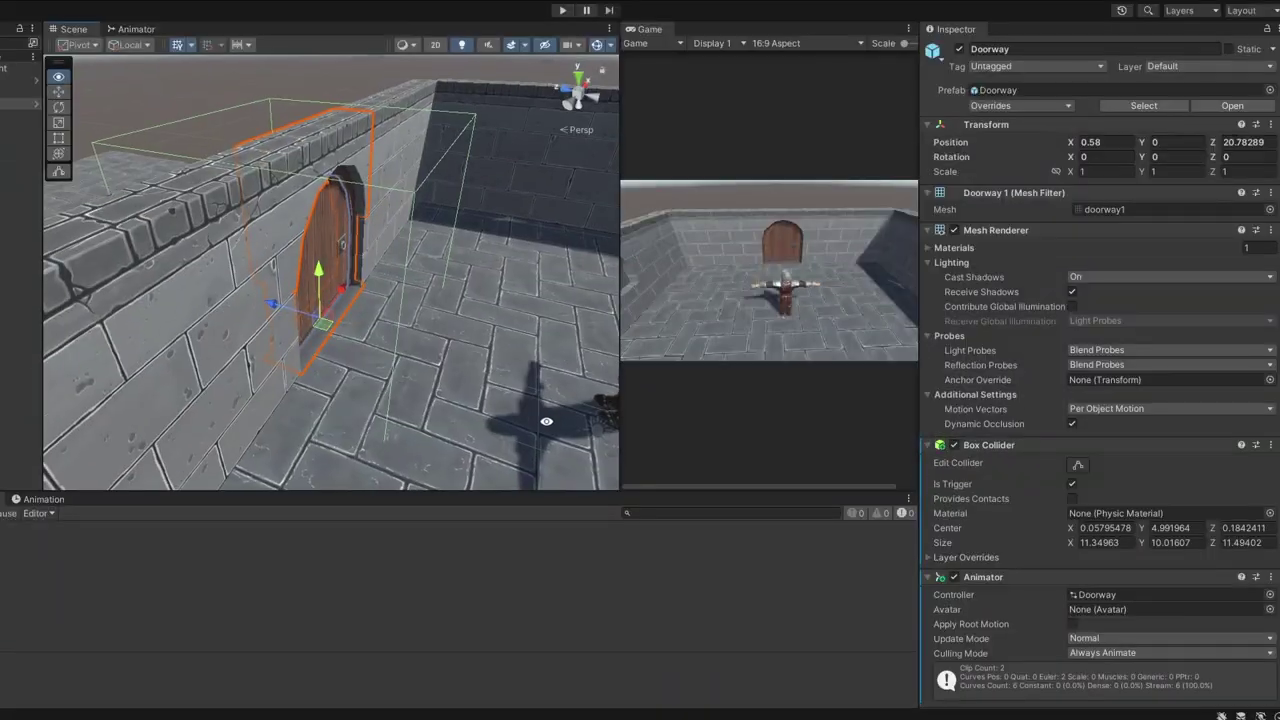
pyautogui.keyDown('alt'); pyautogui.moveTo(546, 421); pyautogui.dragTo(470, 415); pyautogui.keyUp('alt')
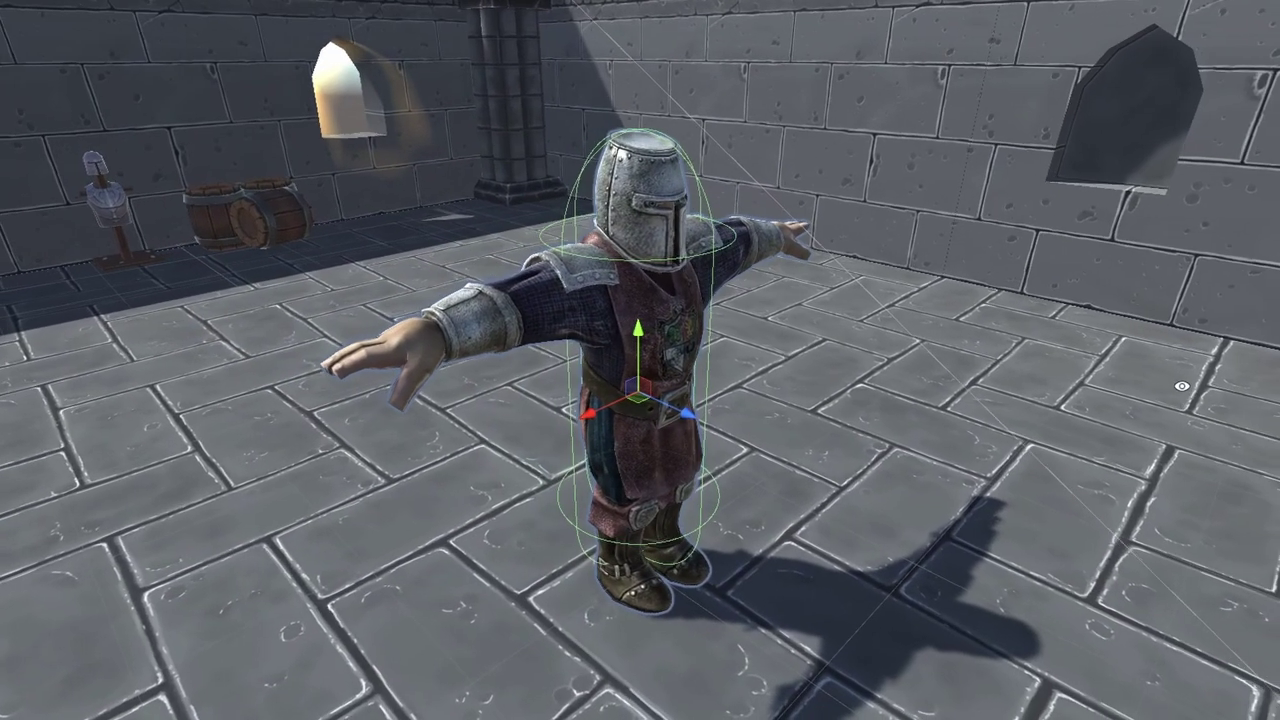
# Step: Orbit the view around the knight in the castle room
pyautogui.keyDown('alt'); pyautogui.moveTo(1100, 380); pyautogui.dragTo(1020, 395); pyautogui.keyUp('alt')
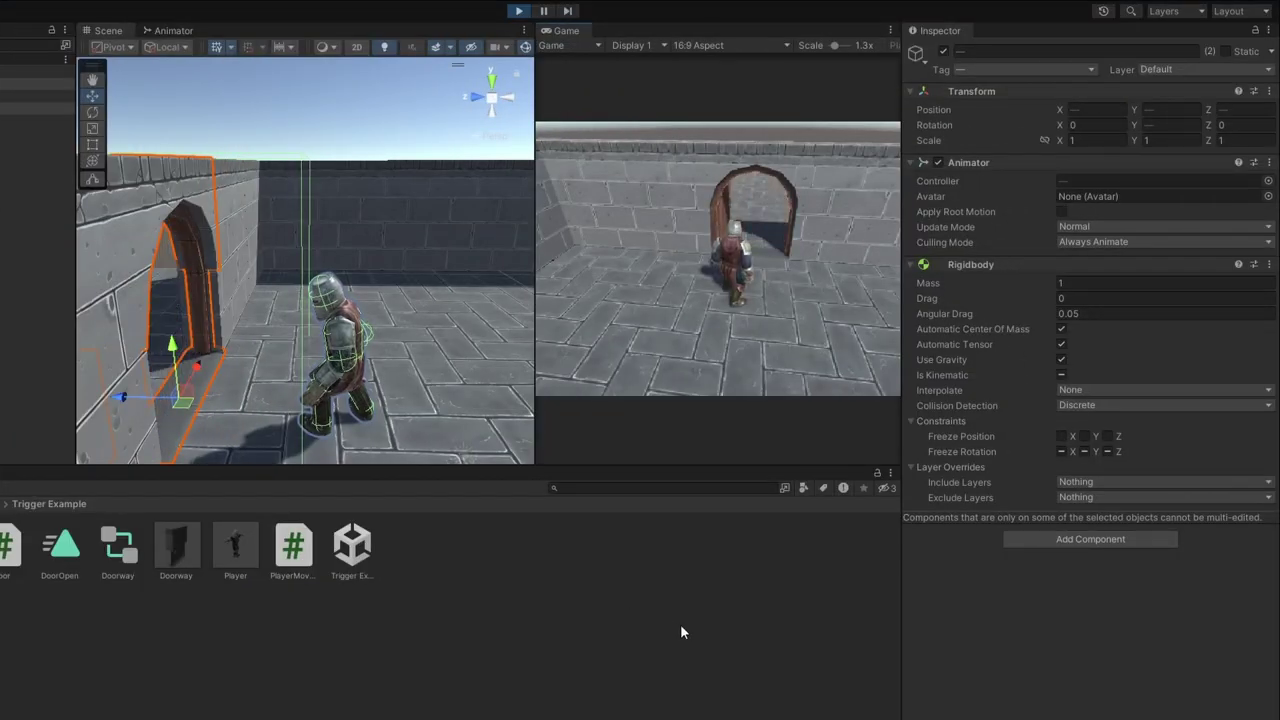
# Step: Orbit the Scene view to follow the walking knight as the door opens
pyautogui.keyDown('alt'); pyautogui.moveTo(420, 350); pyautogui.dragTo(458, 354); pyautogui.keyUp('alt')
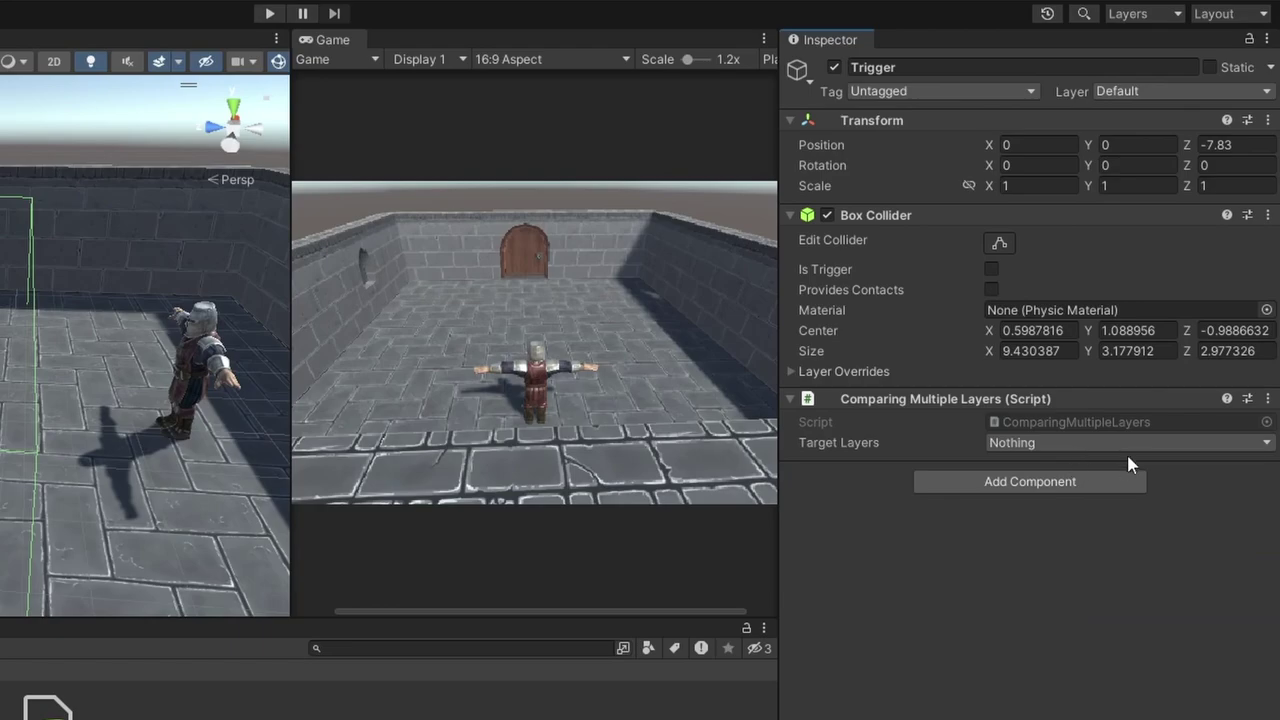
# Step: Add Player and Collectibles to Target Layers, so they read Player, Collectibles, Props
pyautogui.click(1121, 444)
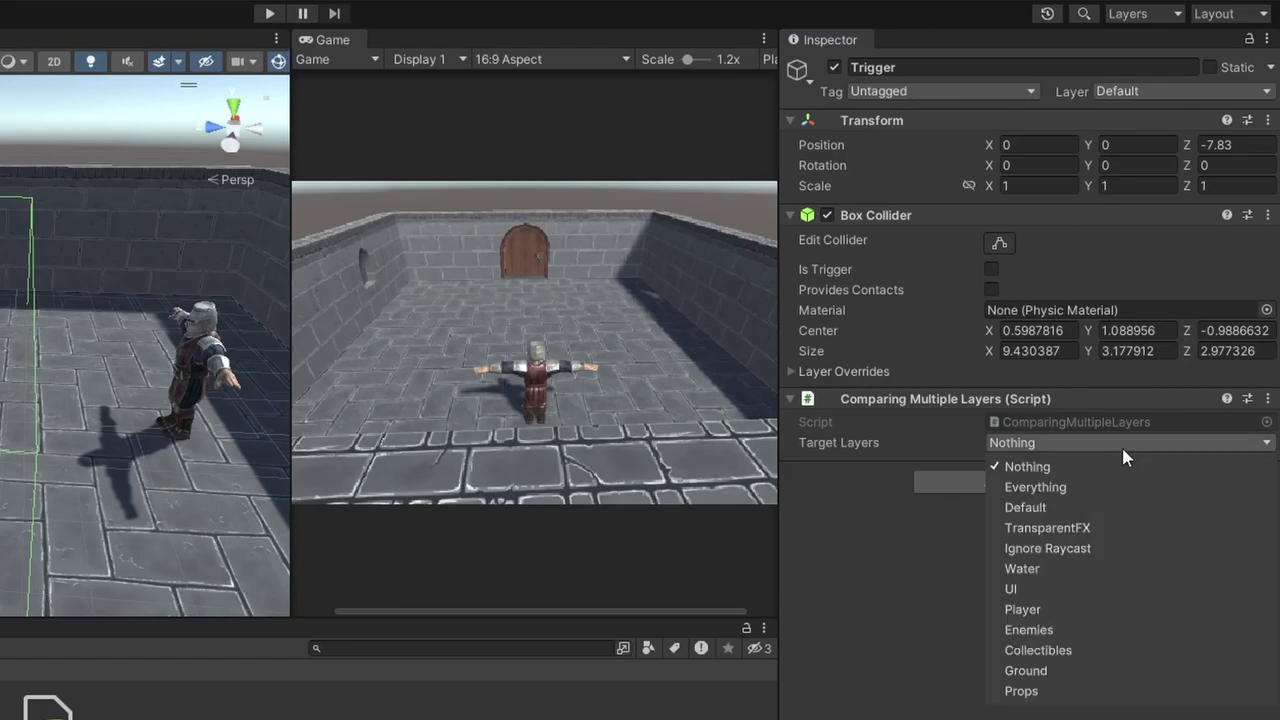
pyautogui.click(1040, 611)
pyautogui.click(1056, 651)
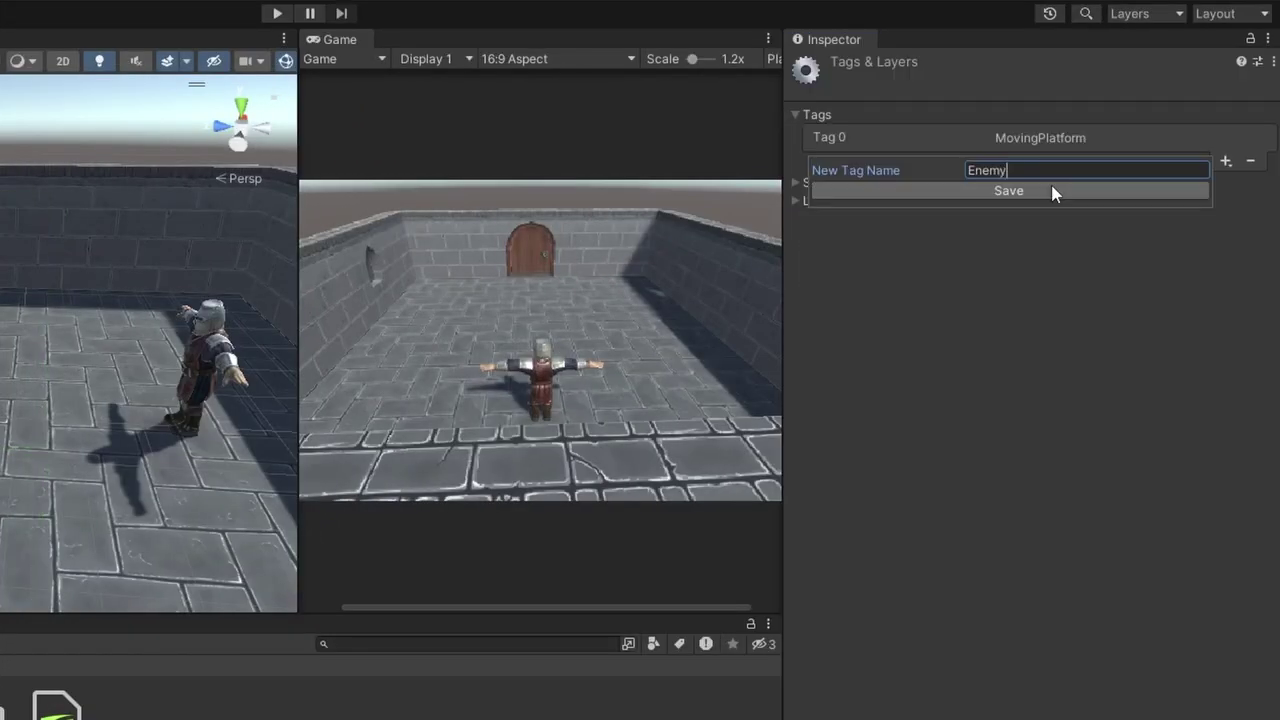
# Step: Save the new tag named Enemy
pyautogui.click(1051, 192)
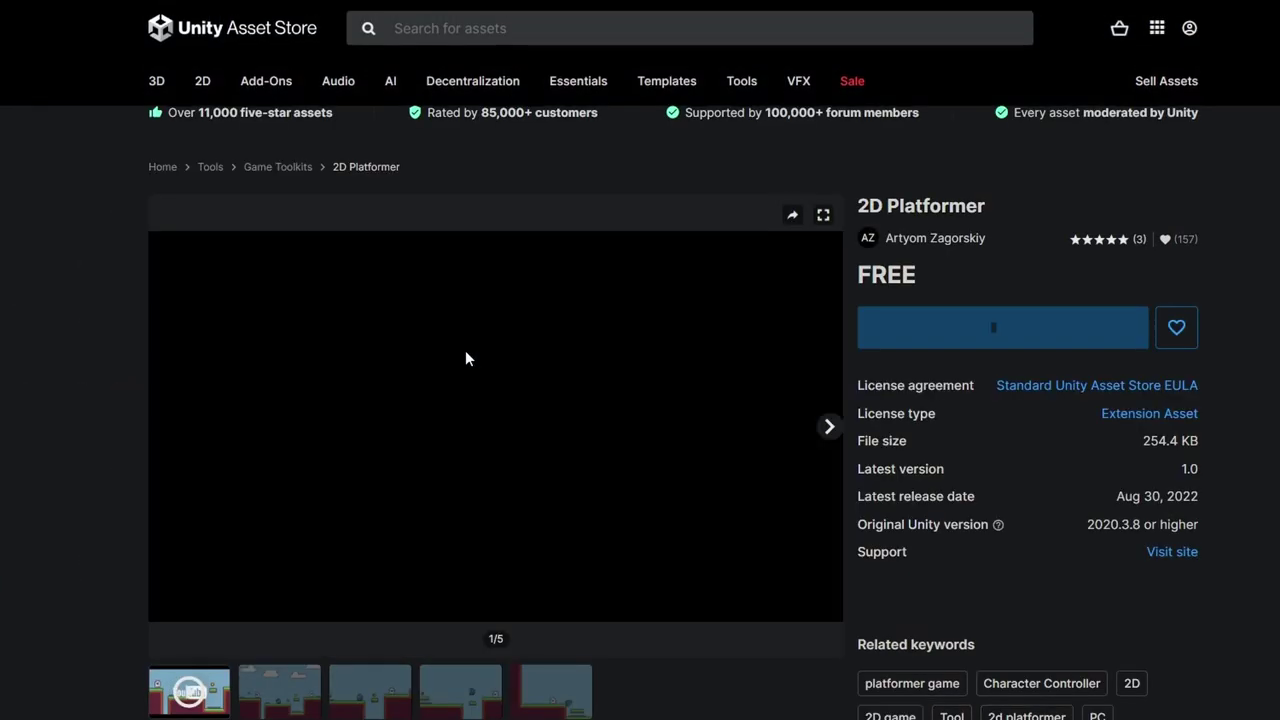
# Step: Scroll down the 2D Platformer asset page through its overview and product video
pyautogui.scroll(-2, 466, 356)
pyautogui.scroll(-1, 444, 522)
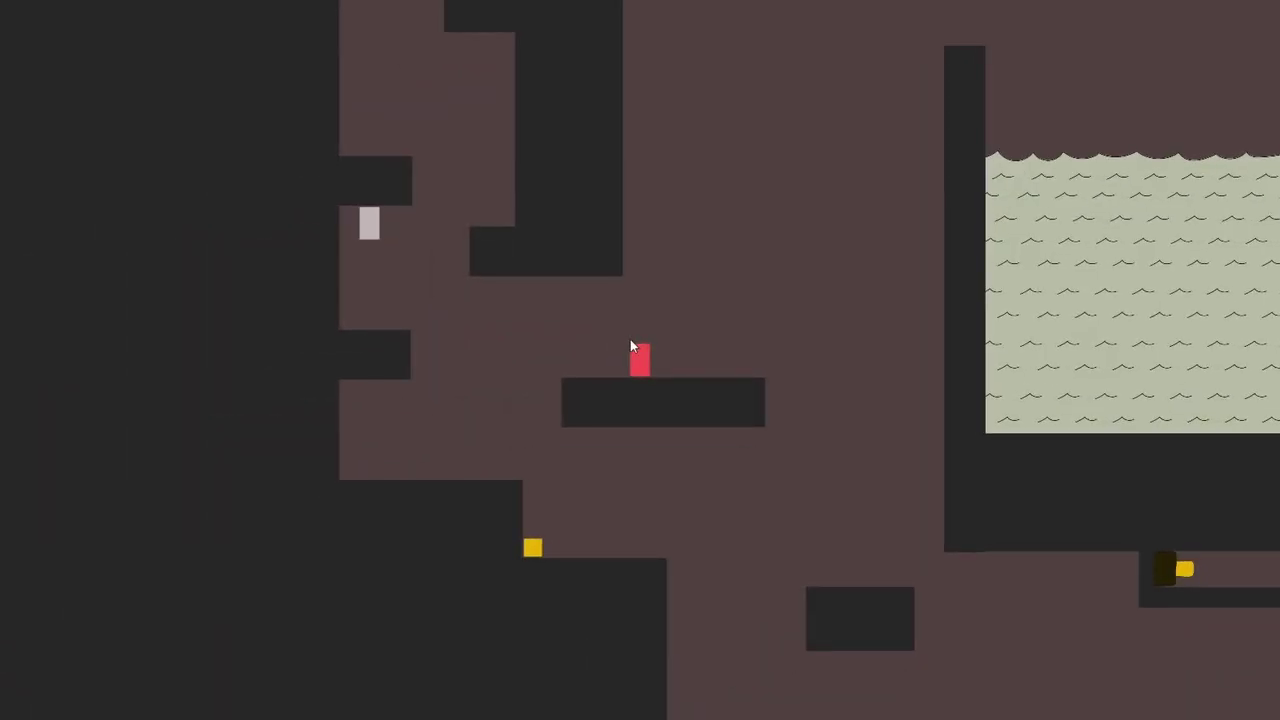
# Step: Move the red player left and right through the platformer level
pyautogui.press('Left')
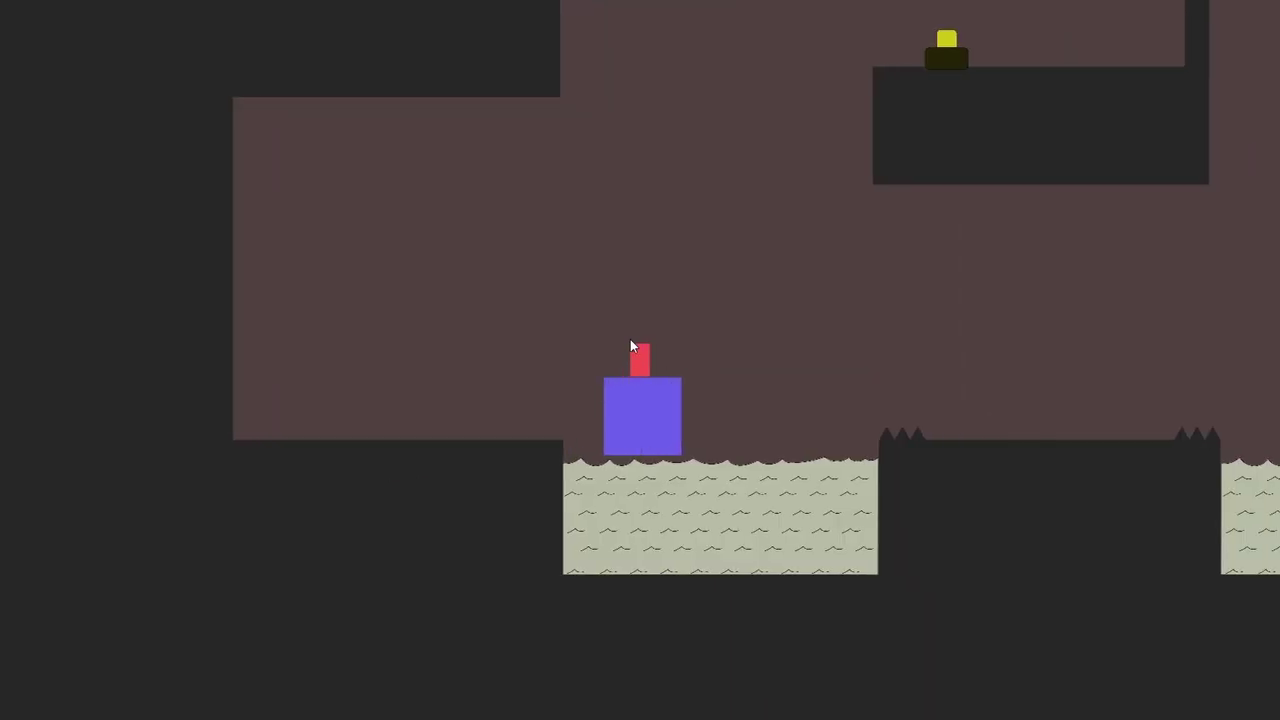
pyautogui.press('Right')
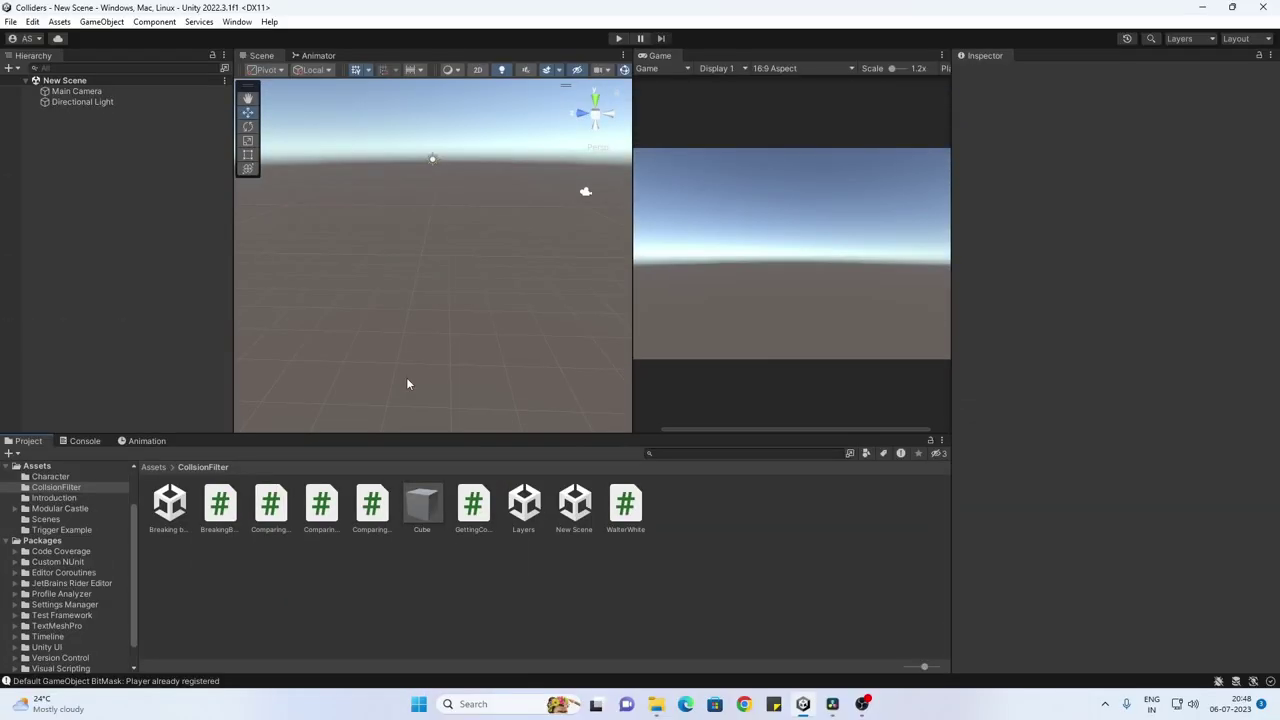
# Step: Open Project Settings and view the Physics and Physics 2D pages
pyautogui.click(33, 21)
pyautogui.click(76, 457)
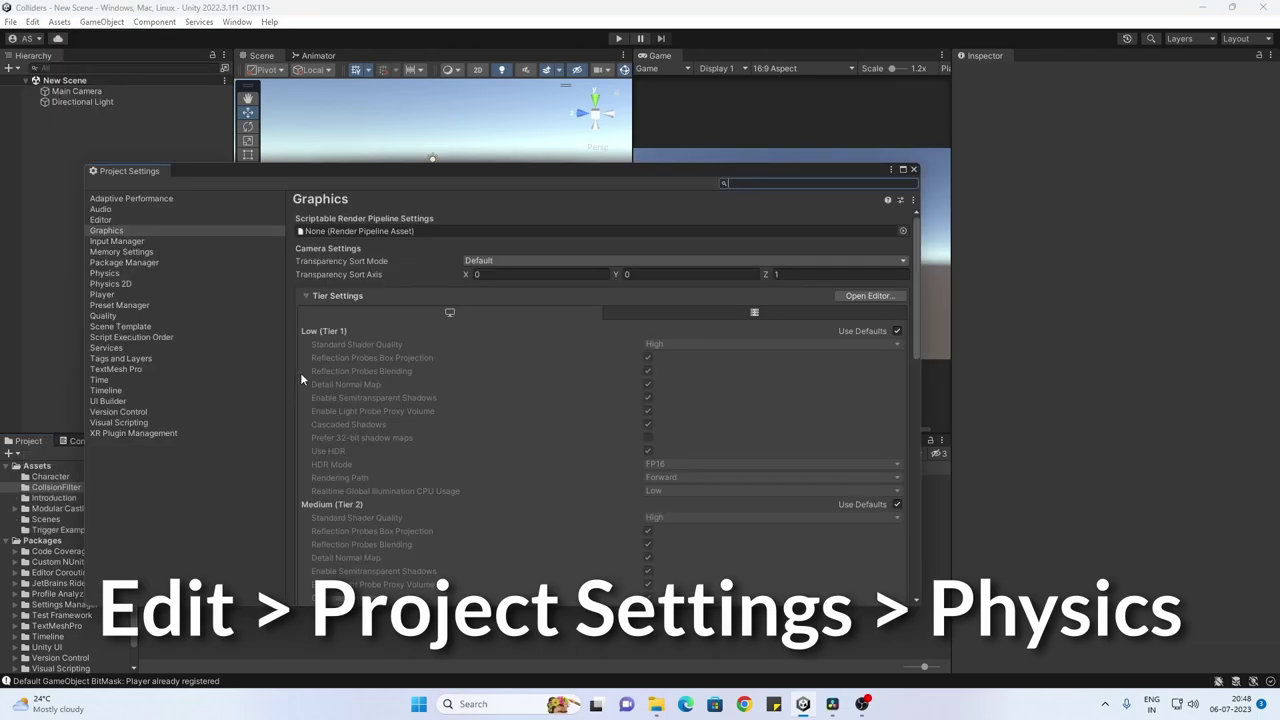
pyautogui.click(104, 273)
pyautogui.click(110, 283)
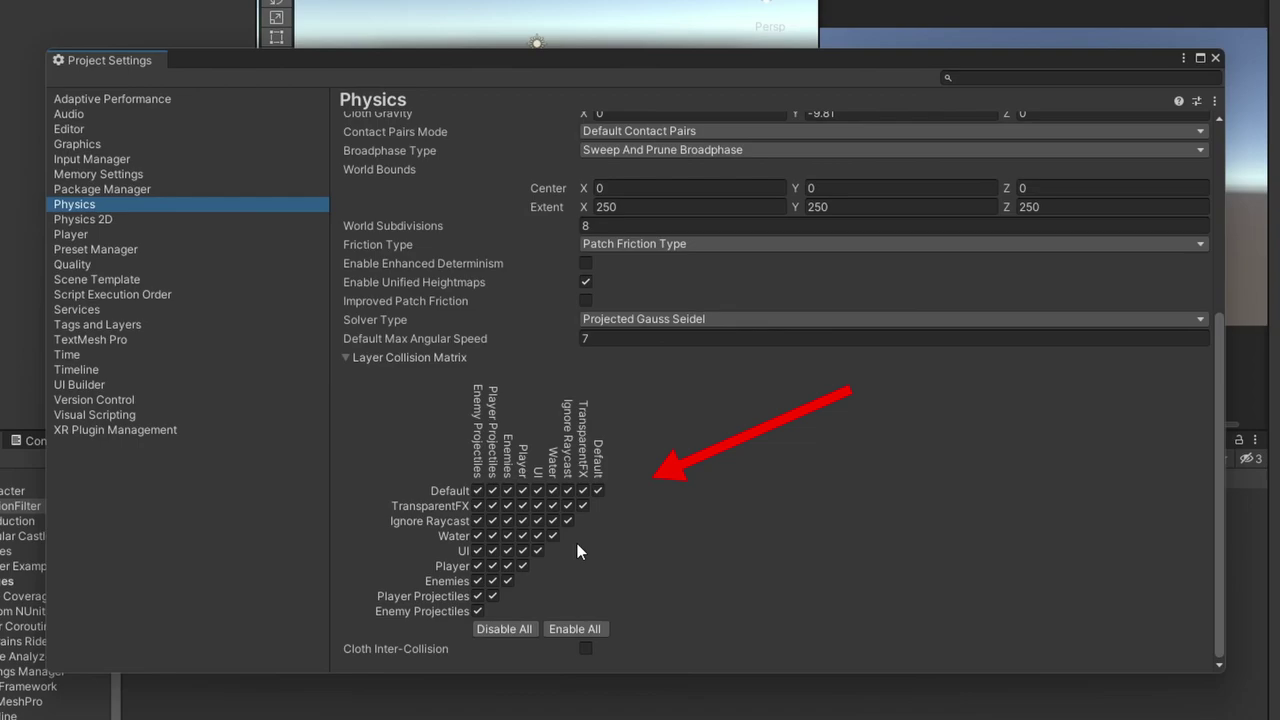
# Step: Toggle Player's collisions with Enemy Projectiles and Enemies off, then back on
pyautogui.click(477, 566)
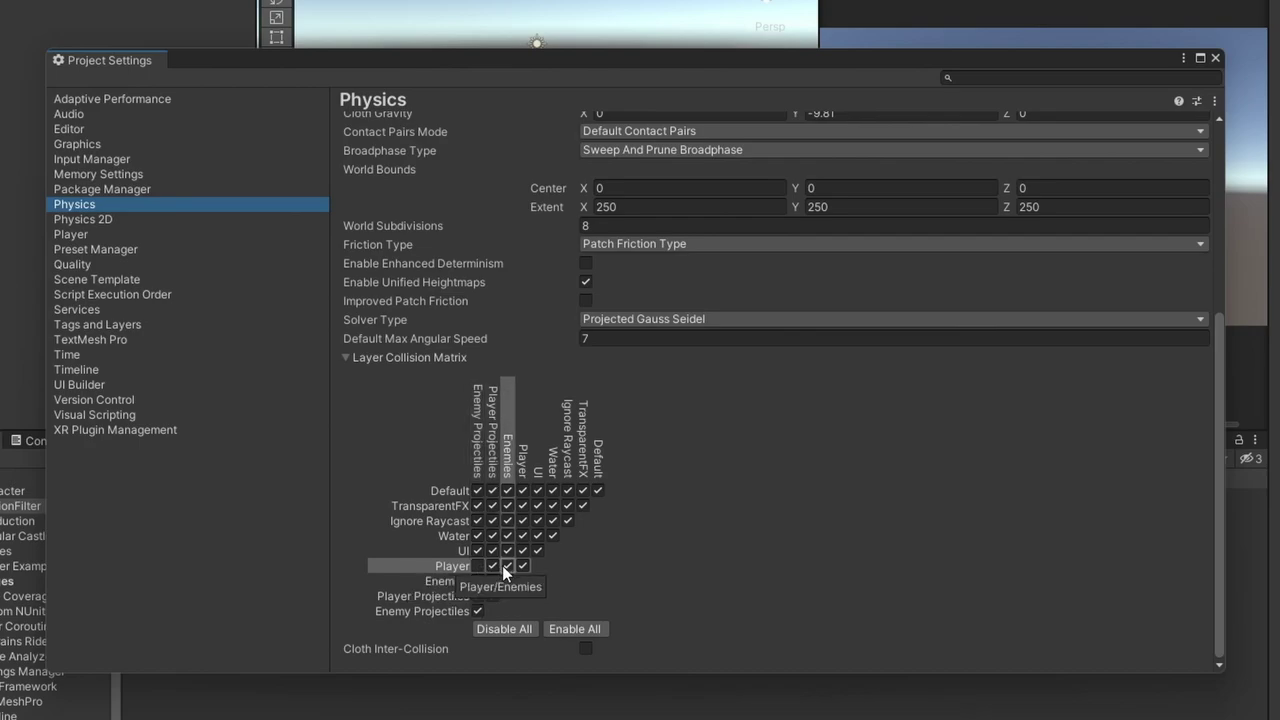
pyautogui.click(507, 566)
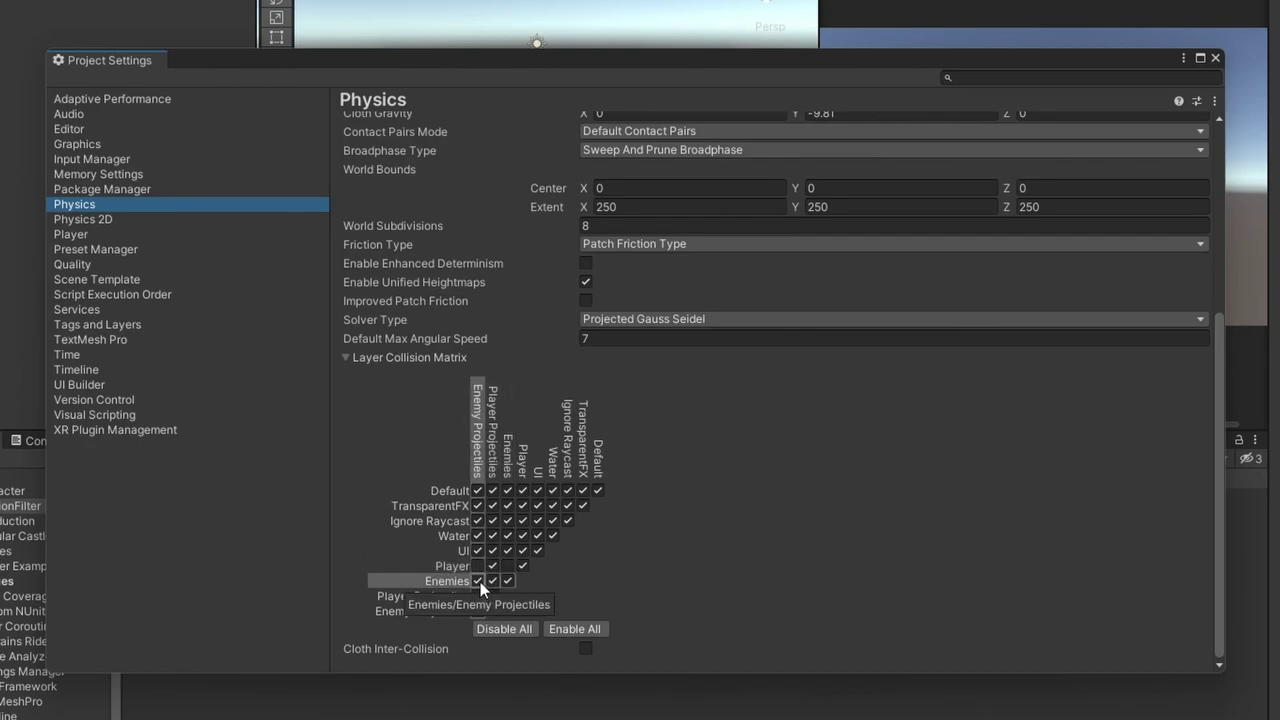
pyautogui.click(507, 566)
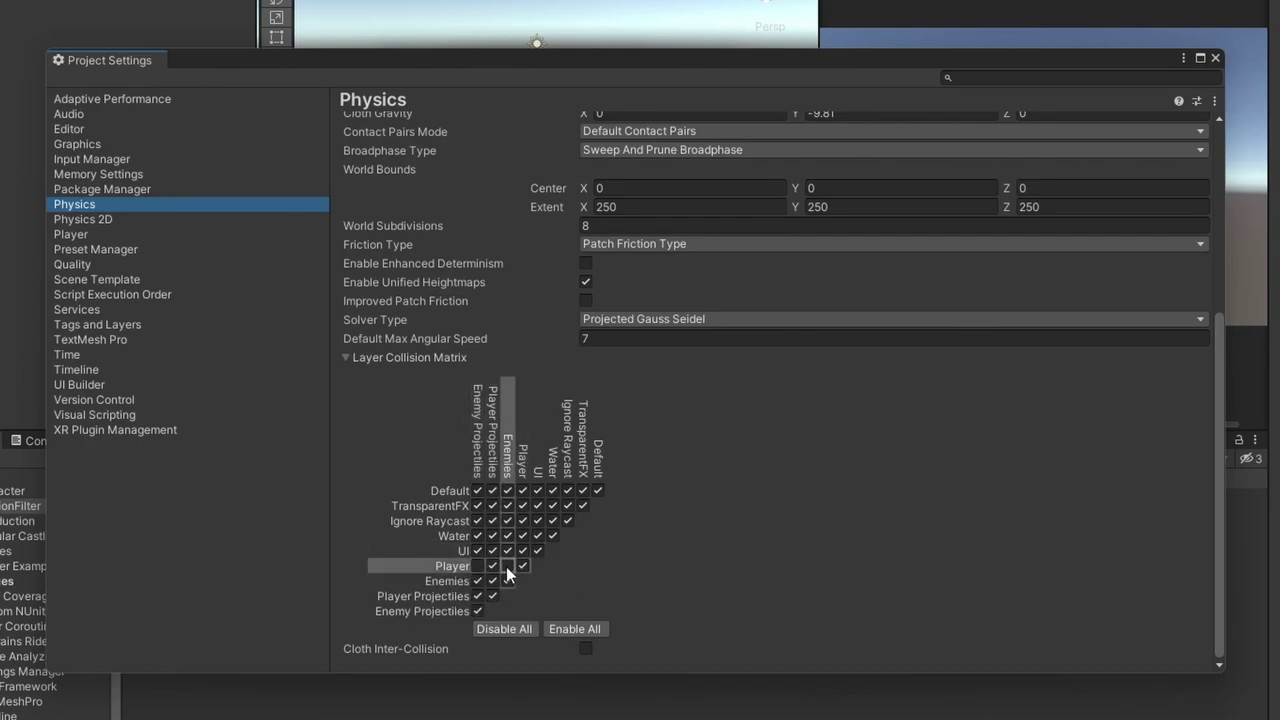
pyautogui.click(479, 566)
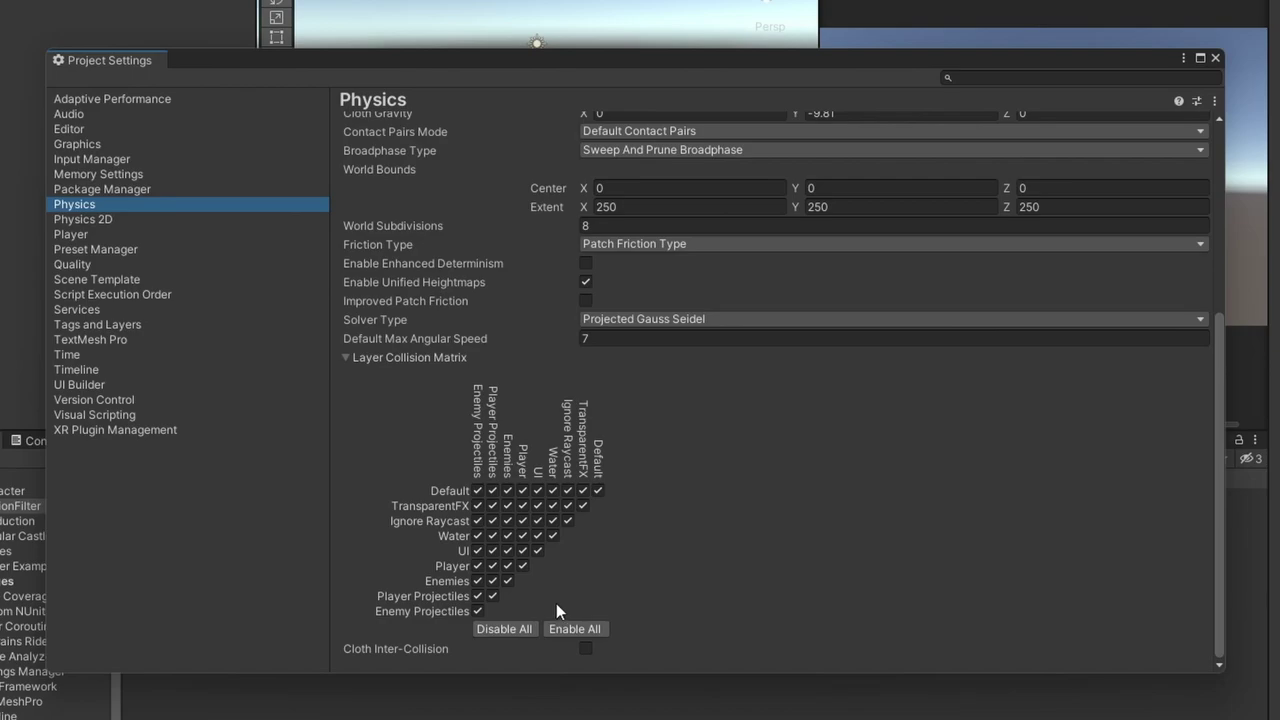
# Step: Untick Player/Player Projectiles, then set Player and its children to the Player layer
pyautogui.click(492, 566)
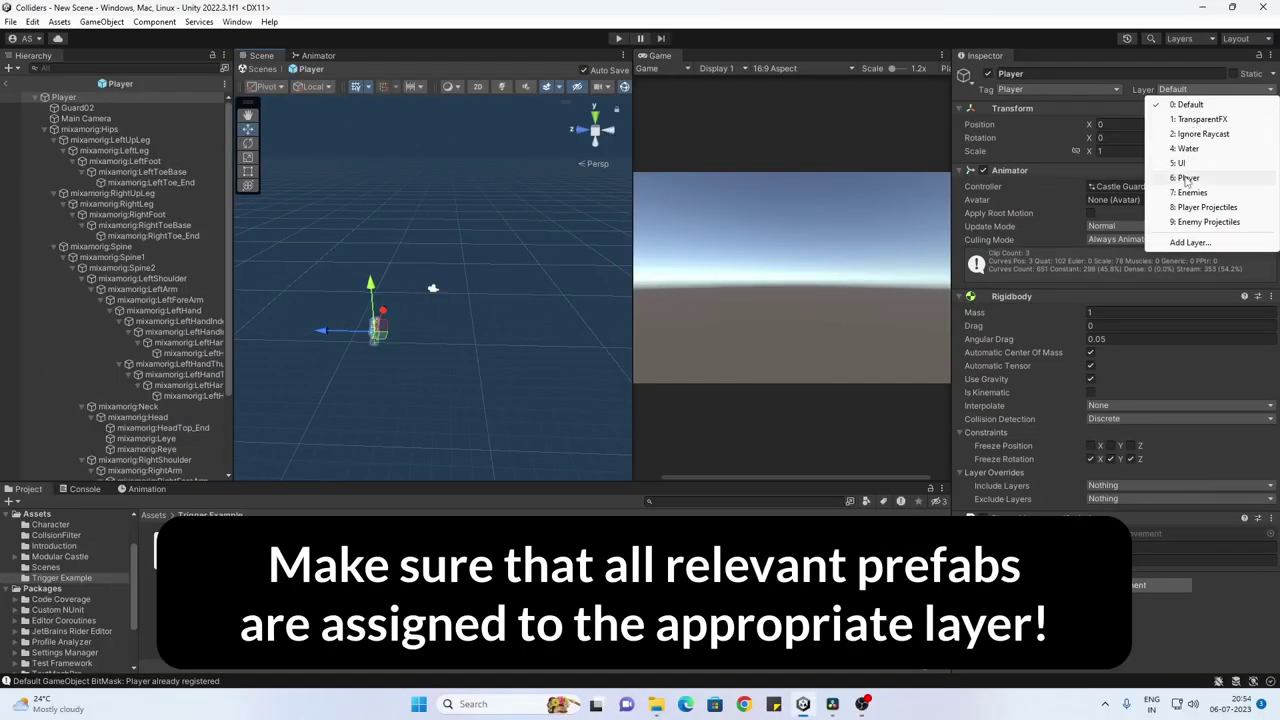
pyautogui.click(1215, 178)
pyautogui.click(588, 377)
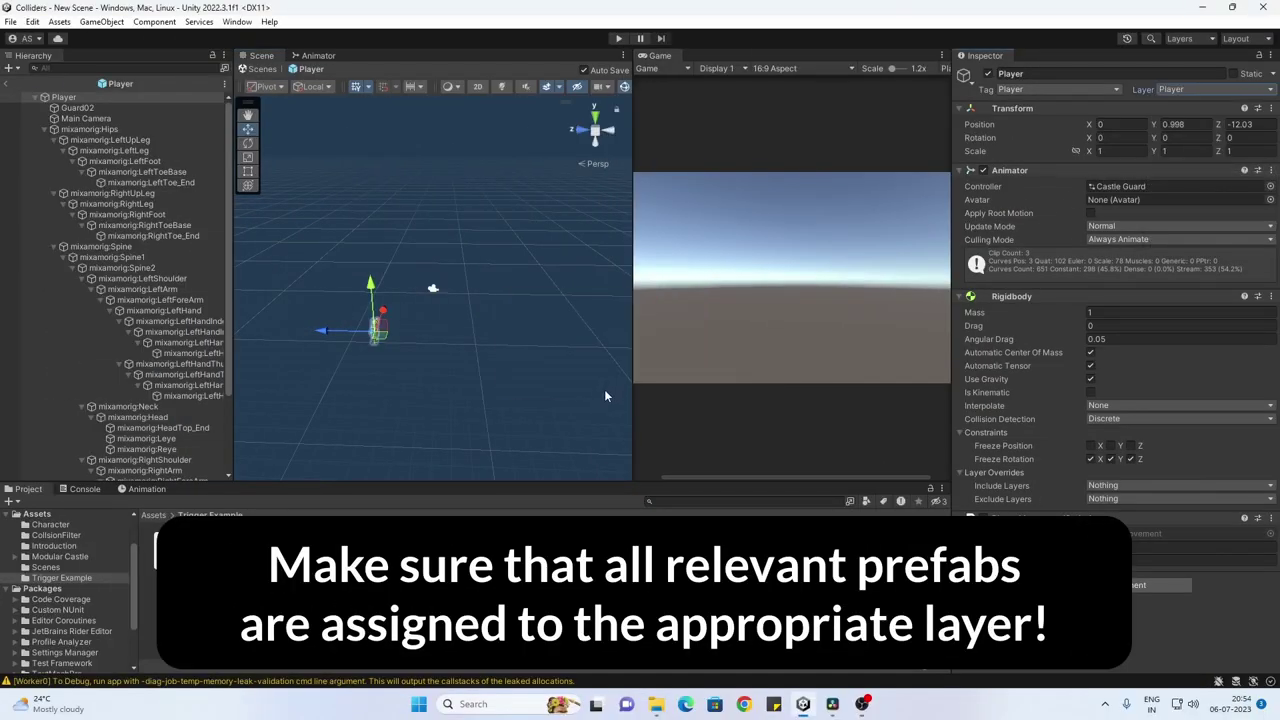
# Step: Check that child bones like LeftForeArm and a hand are on the Player layer
pyautogui.click(145, 225)
pyautogui.click(112, 257)
pyautogui.click(150, 183)
pyautogui.click(160, 300)
pyautogui.click(165, 332)
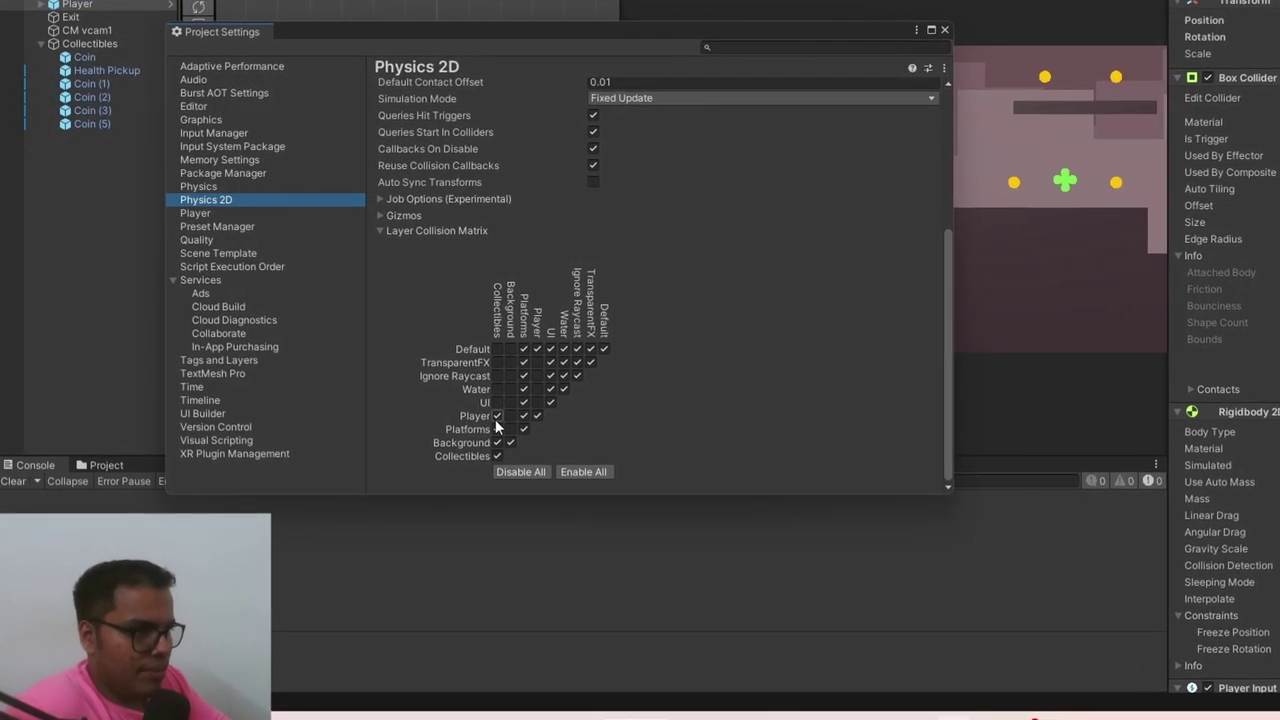
# Step: Untick the Platforms/Collectibles and Collectibles/Collectibles boxes in the 2D matrix
pyautogui.click(511, 436)
pyautogui.click(511, 463)
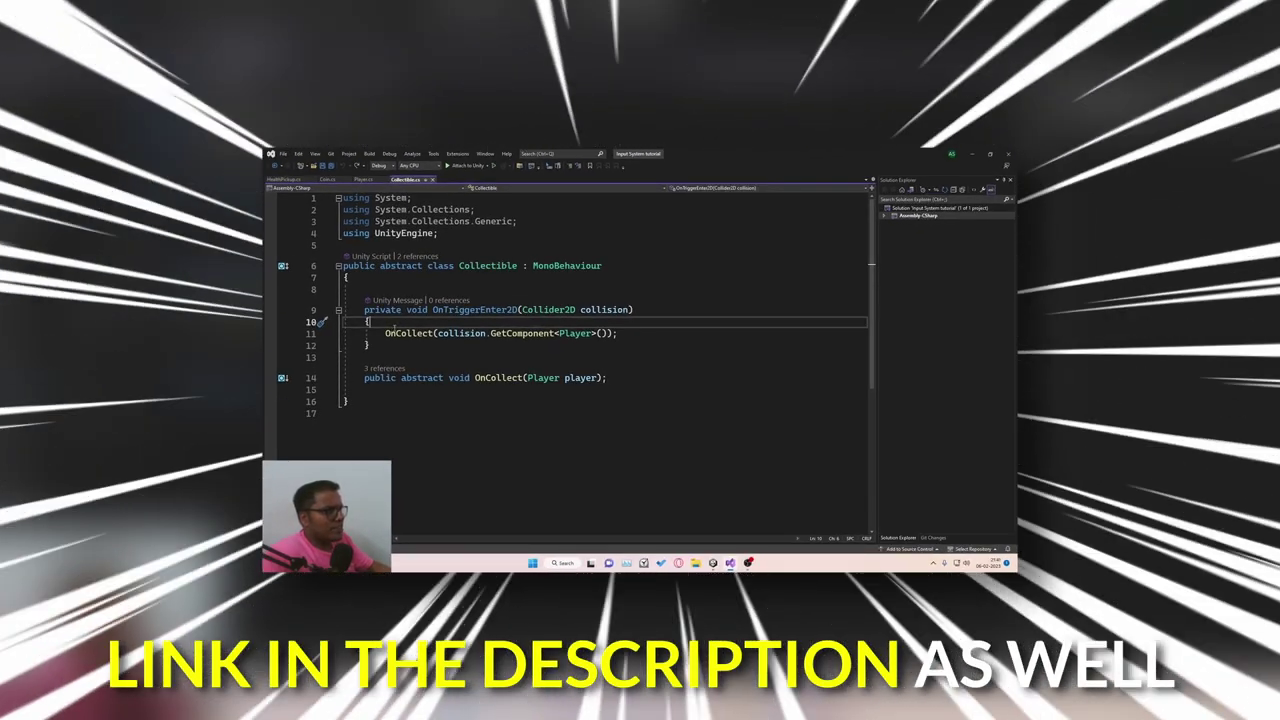
pyautogui.click(972, 153)
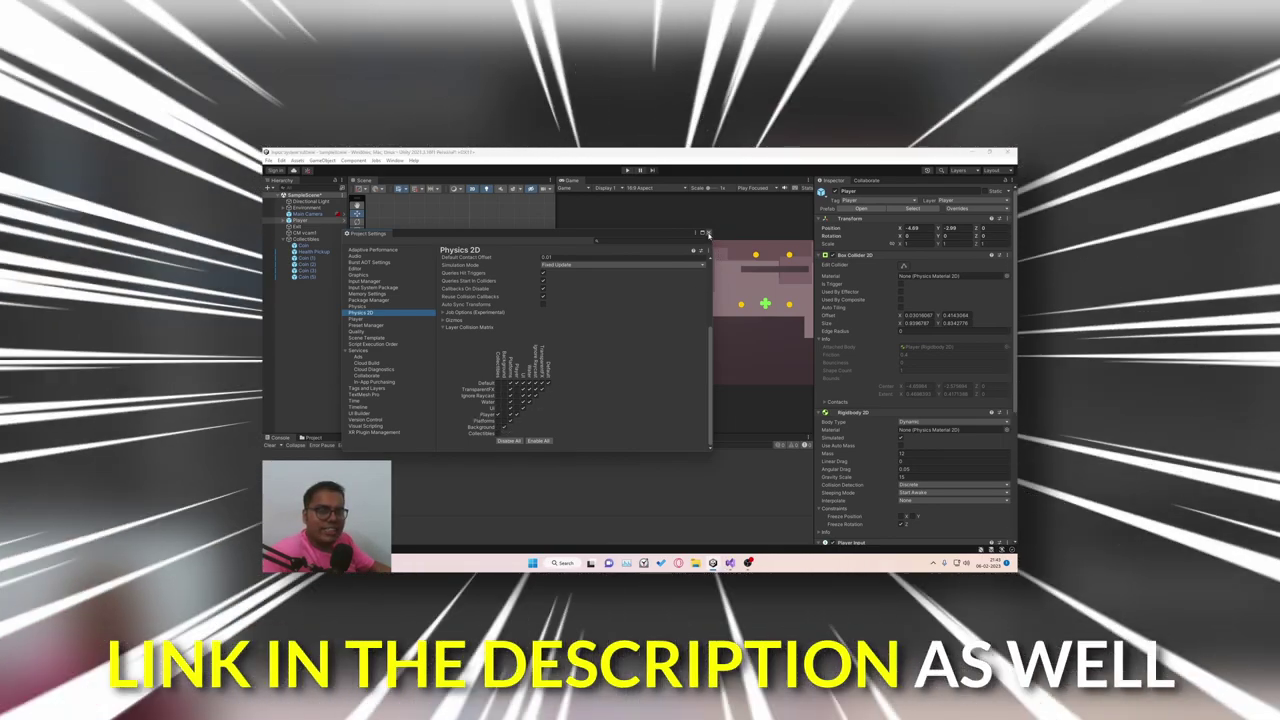
pyautogui.click(708, 233)
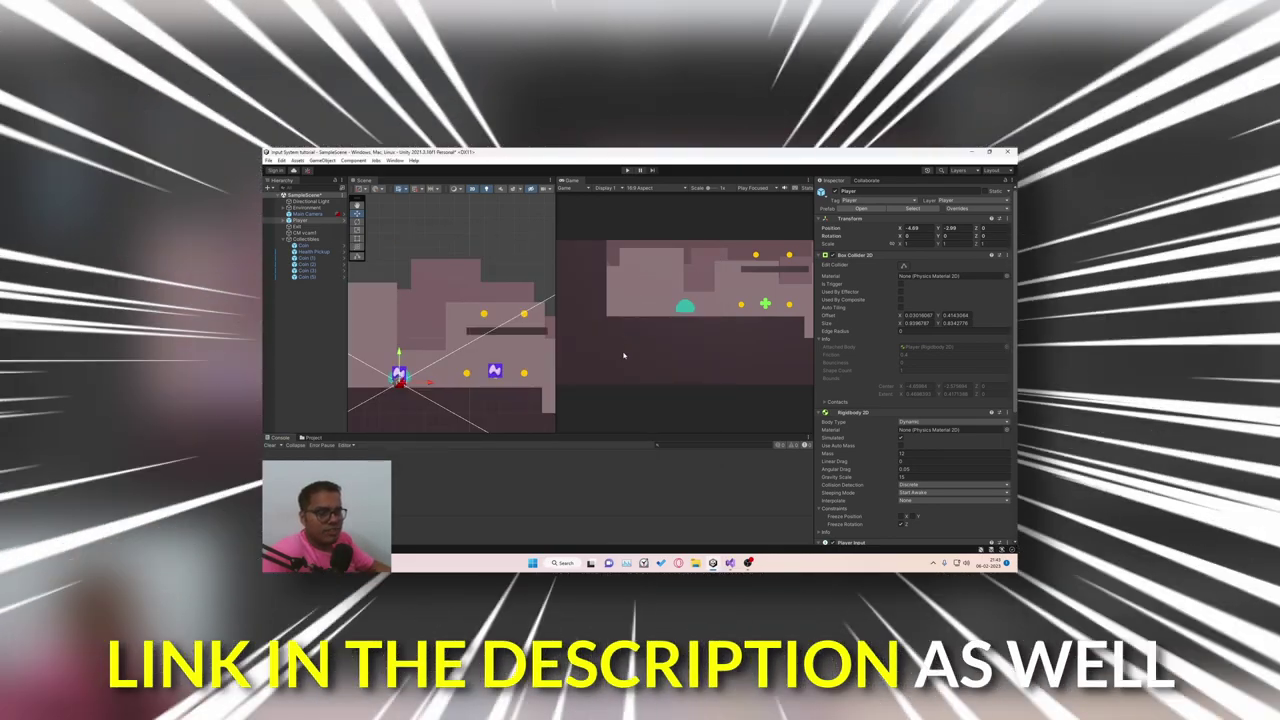